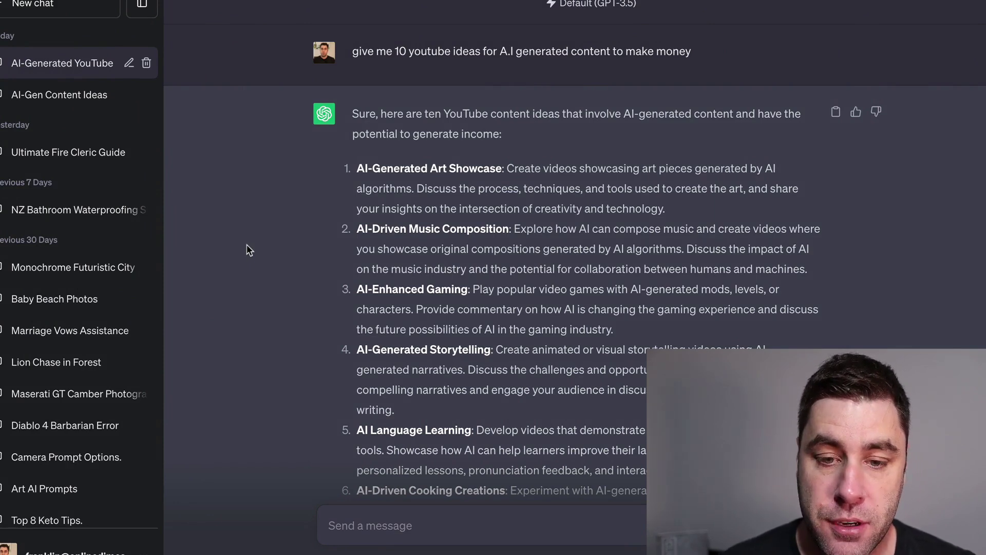
# - Review both lists of YouTube content ideas in the chat and highlight the "Gaming and Screen Capture" idea in the no-face list
pyautogui.scroll(-10, 249, 293)
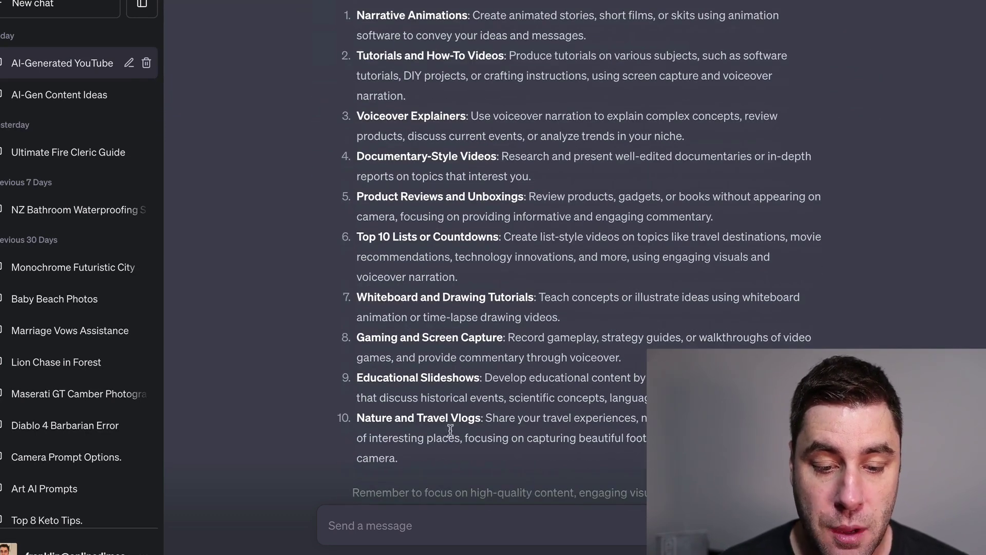
pyautogui.scroll(5, 314, 336)
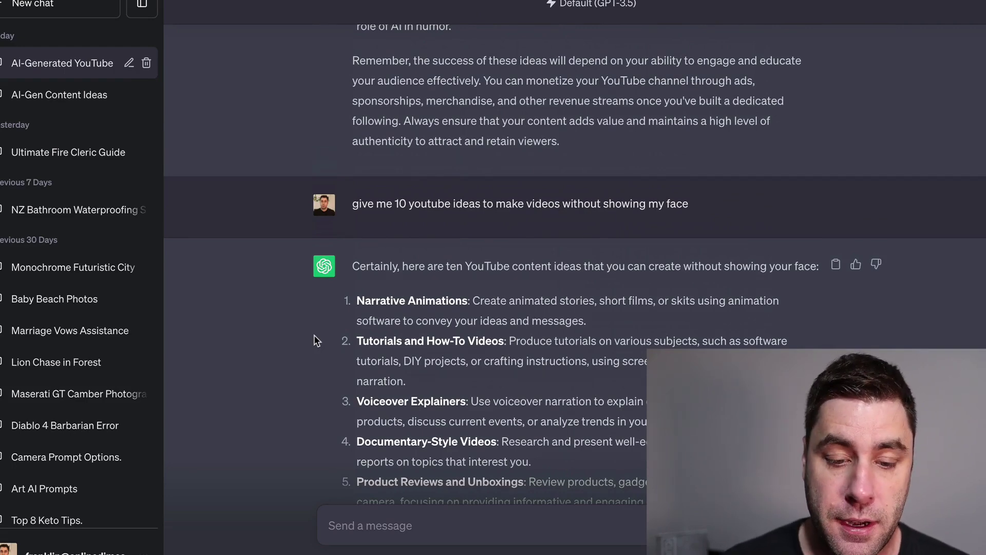
pyautogui.scroll(-6, 393, 332)
pyautogui.moveTo(652, 310); pyautogui.dragTo(344, 276)
pyautogui.scroll(1, 344, 276)
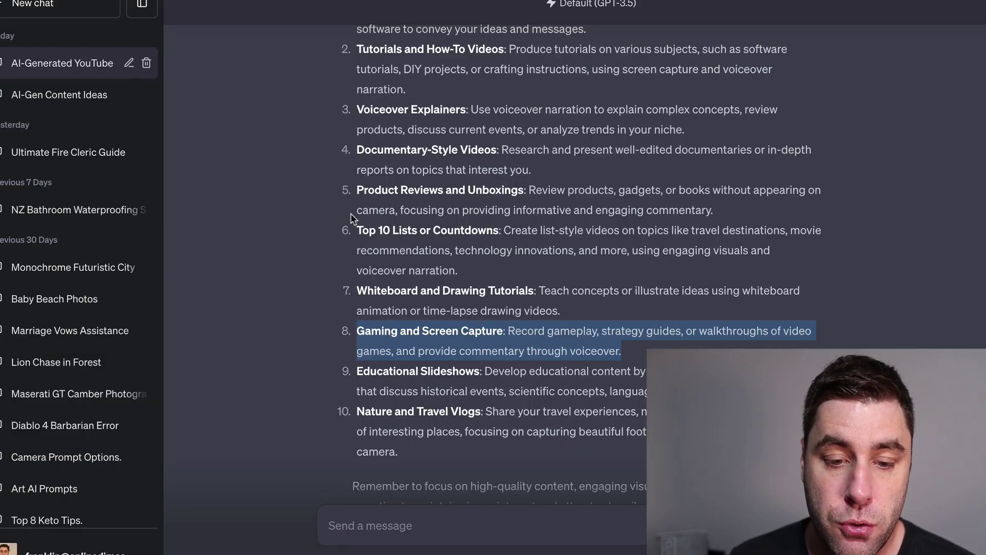
pyautogui.click(242, 222)
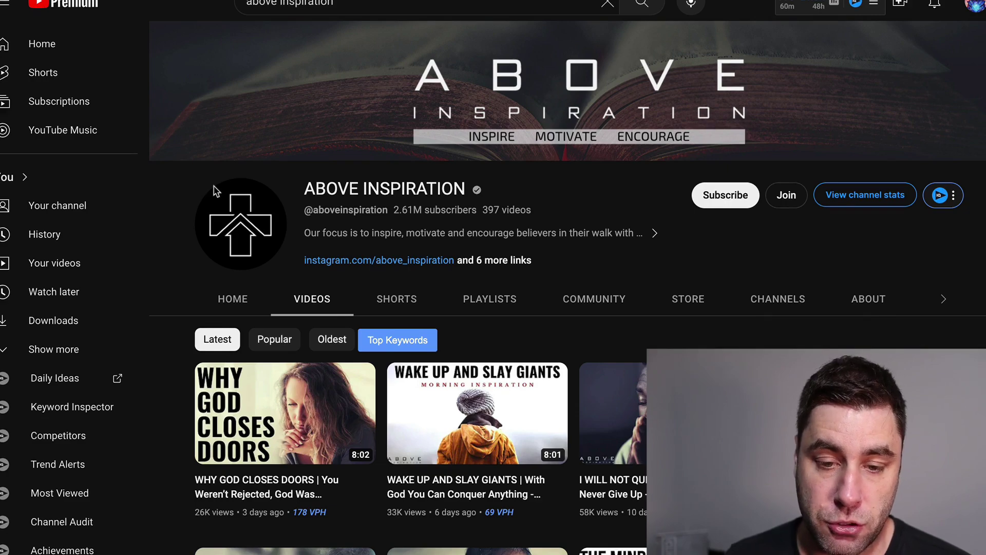
# - On YouTube's ABOVE INSPIRATION channel, open the "WAKE UP AND SLAY GIANTS" video, skip to about 3:00 and pause it
pyautogui.scroll(-3, 735, 201)
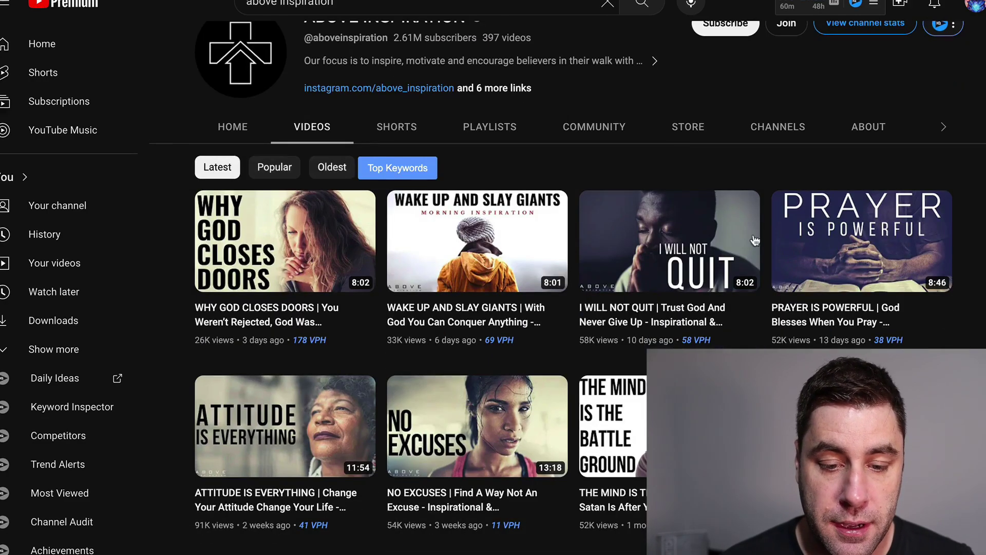
pyautogui.moveTo(539, 337)
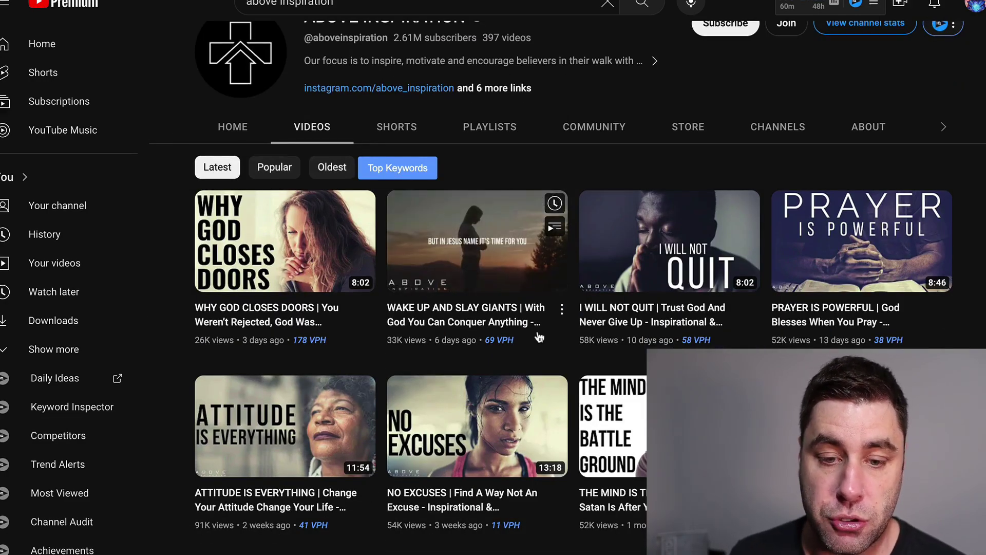
pyautogui.click(493, 237)
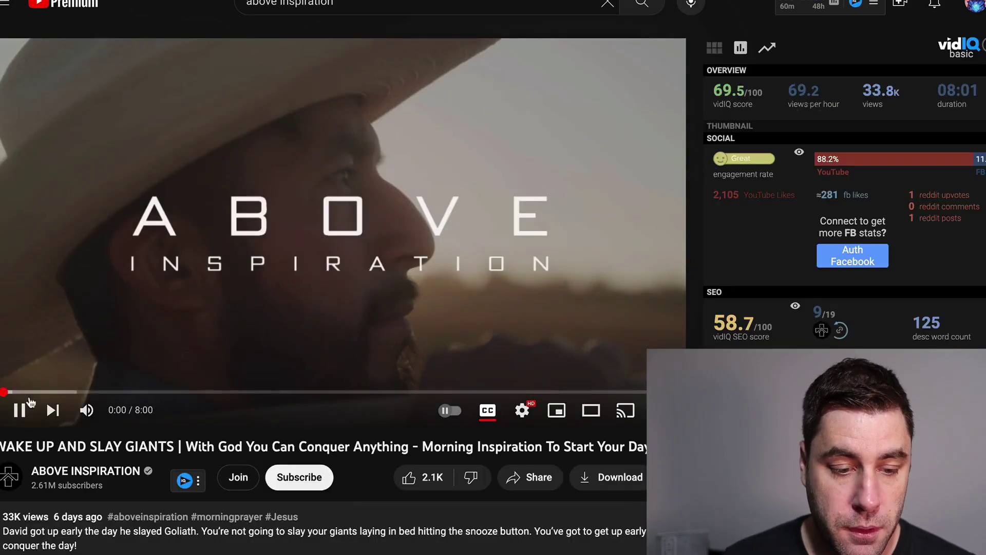
pyautogui.moveTo(79, 392); pyautogui.dragTo(147, 279)
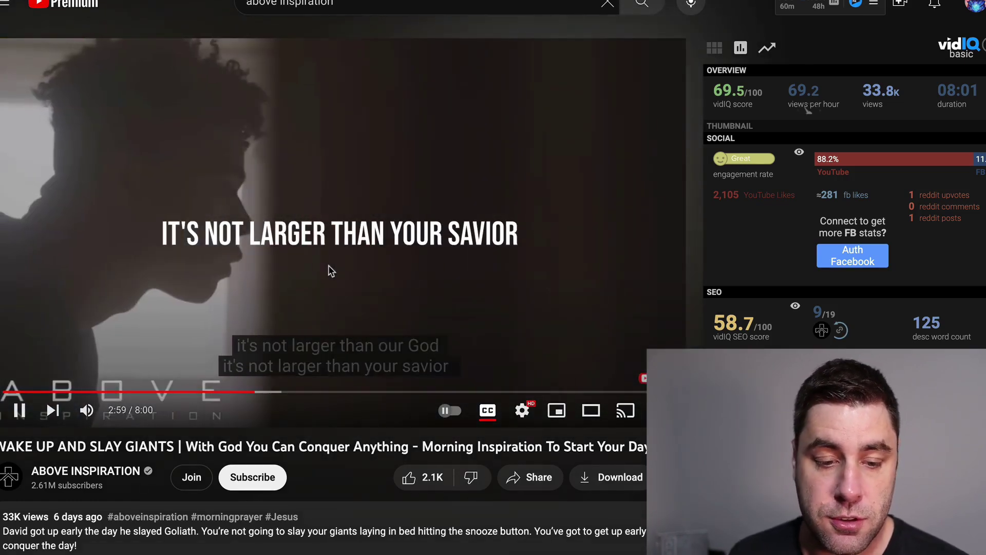
pyautogui.click(19, 409)
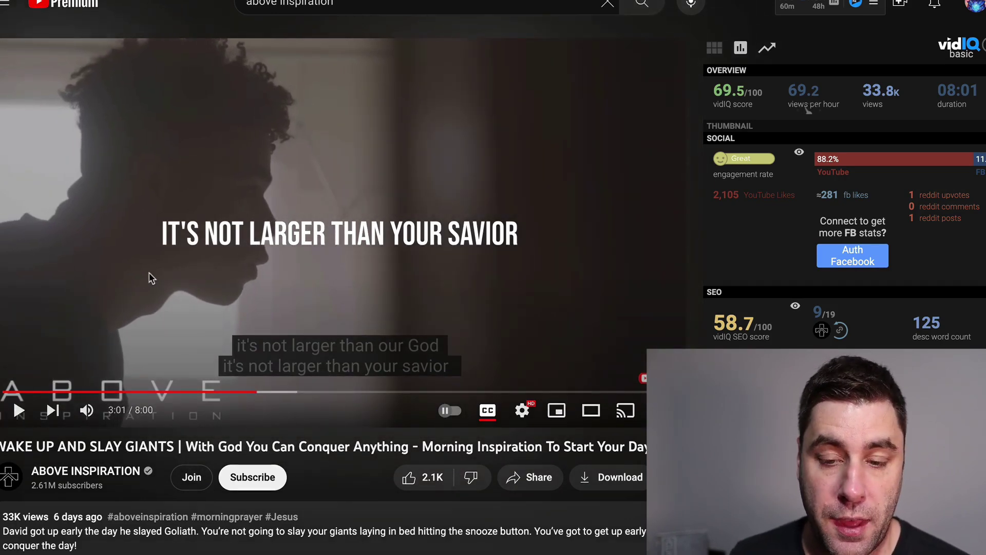
# - Expand the description of the "WAKE UP AND SLAY GIANTS" video and examine its support and social links
pyautogui.scroll(-7, 279, 190)
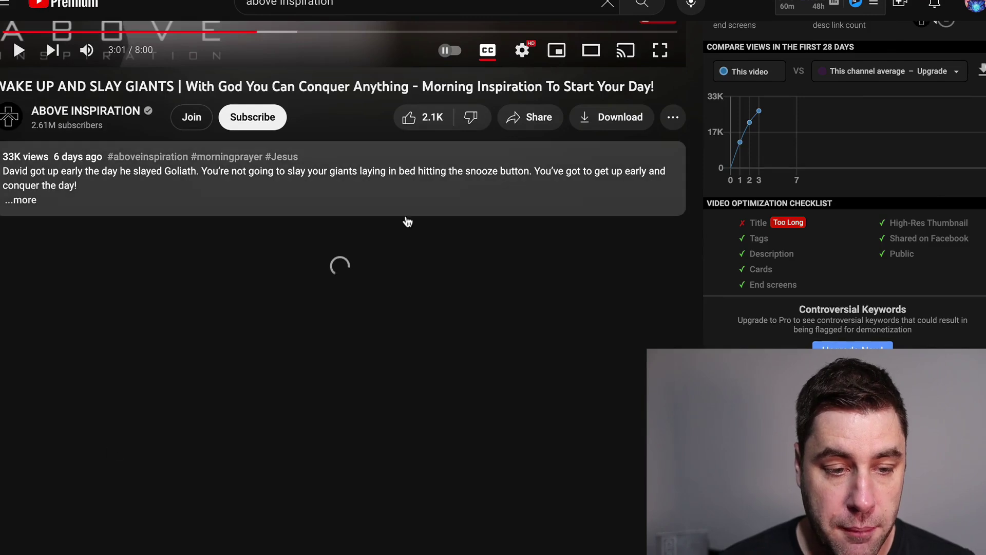
pyautogui.click(24, 200)
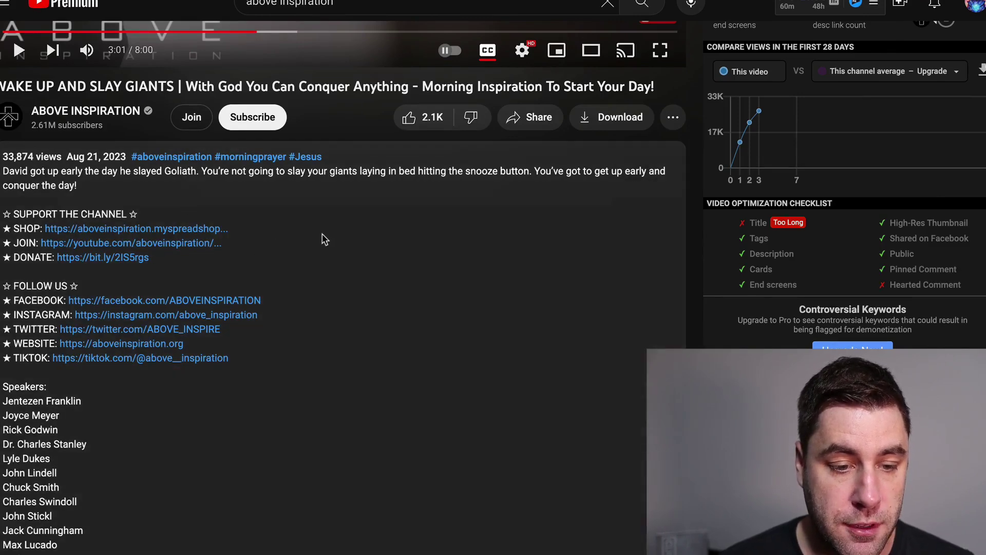
pyautogui.scroll(2, 324, 239)
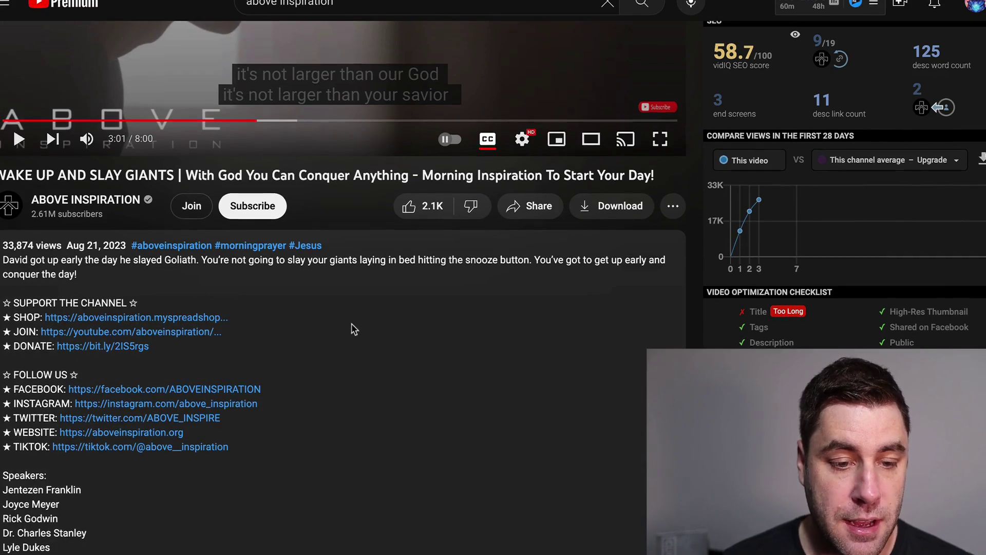
pyautogui.scroll(5, 353, 328)
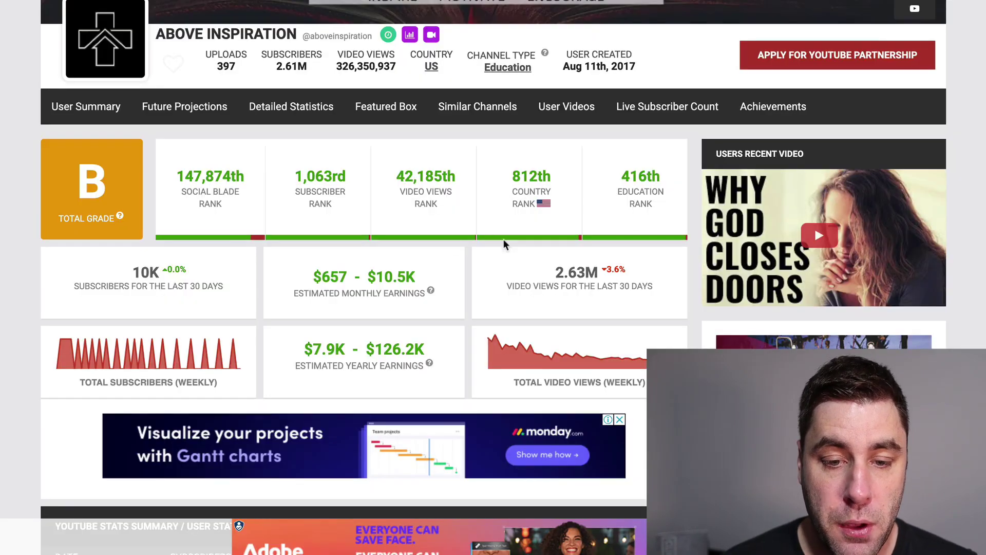
# - In Social Blade, examine ABOVE INSPIRATION's estimated monthly earnings and daily view statistics, then return to its YouTube channel page
pyautogui.scroll(-1, 368, 220)
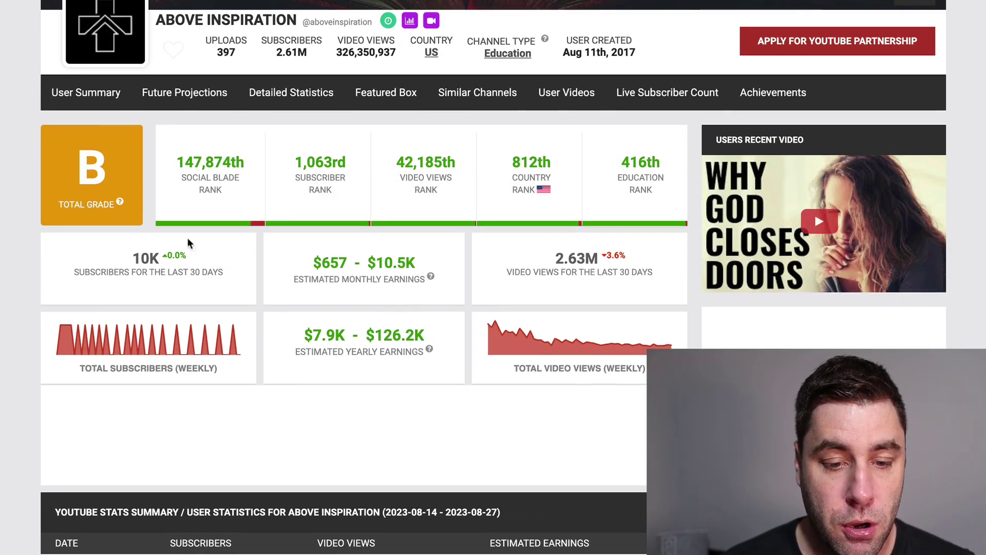
pyautogui.scroll(1, 318, 259)
pyautogui.moveTo(321, 262); pyautogui.dragTo(416, 262)
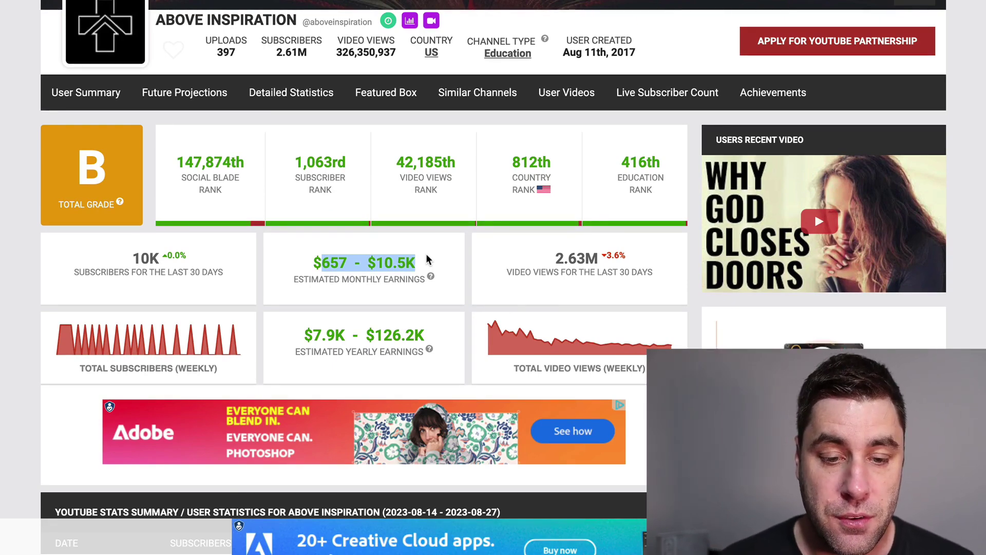
pyautogui.click(428, 260)
pyautogui.scroll(2, 449, 277)
pyautogui.scroll(-15, 449, 278)
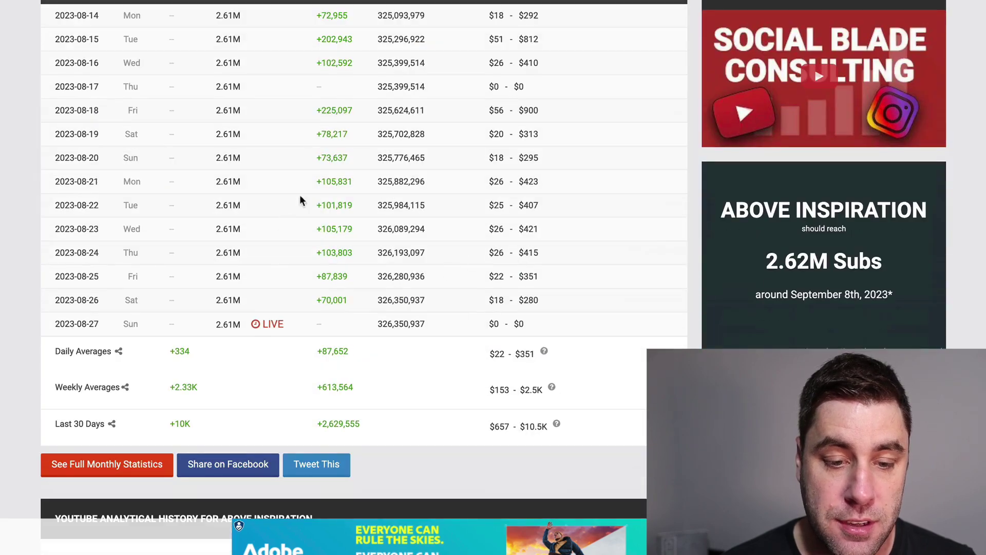
pyautogui.moveTo(325, 181); pyautogui.dragTo(342, 181)
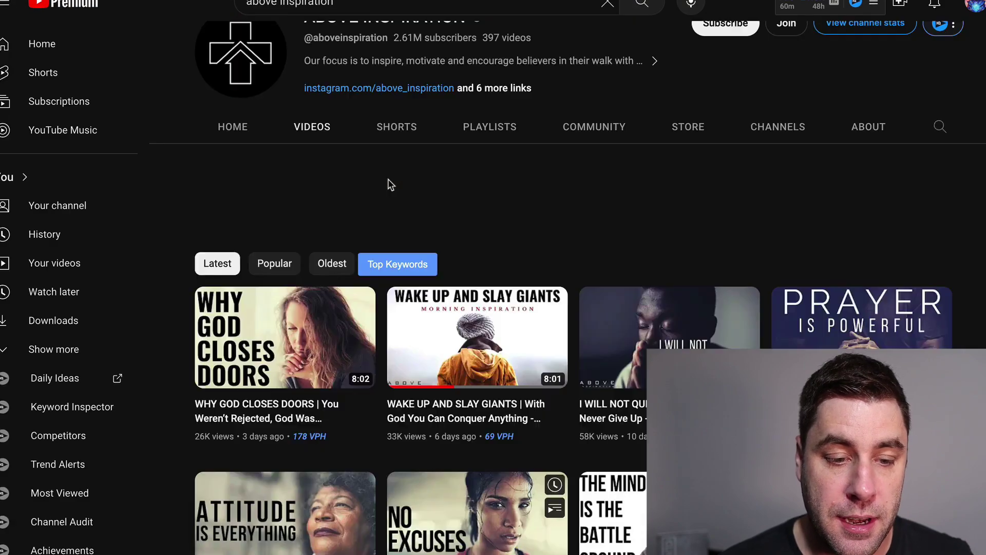
pyautogui.scroll(3, 388, 179)
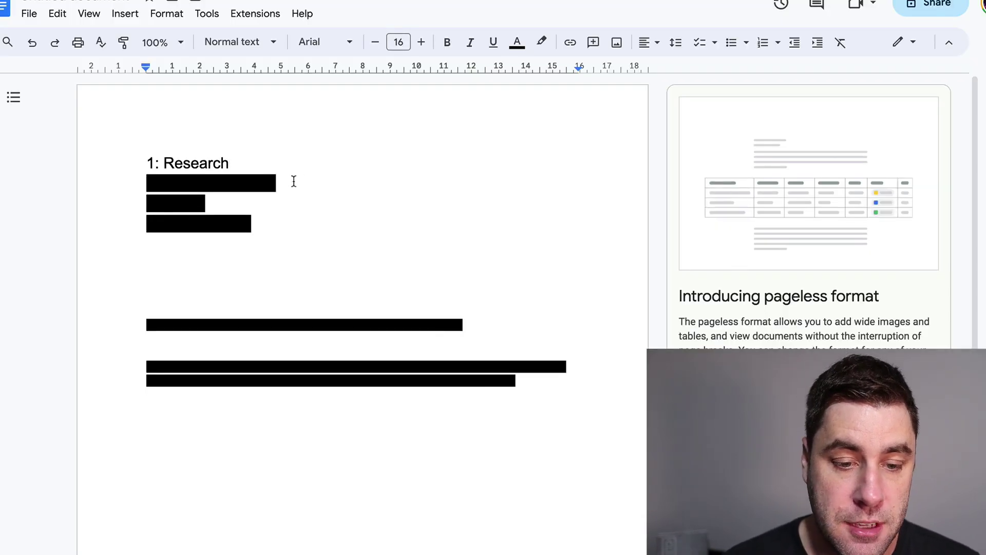
# - In the Google Docs outline, remove the black highlight from the "2: Content creation" line
pyautogui.moveTo(293, 181); pyautogui.dragTo(146, 181)
pyautogui.click(542, 42)
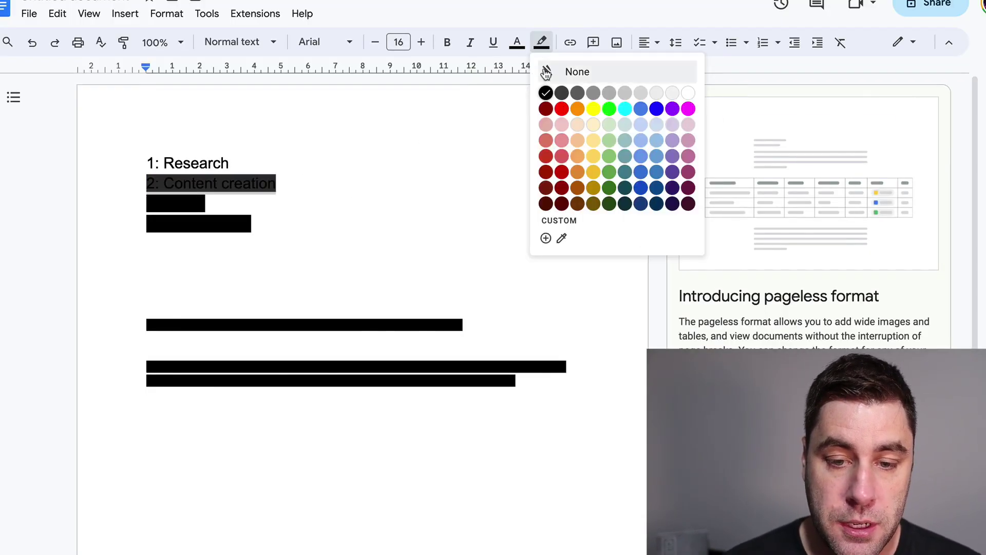
pyautogui.click(546, 74)
pyautogui.click(356, 145)
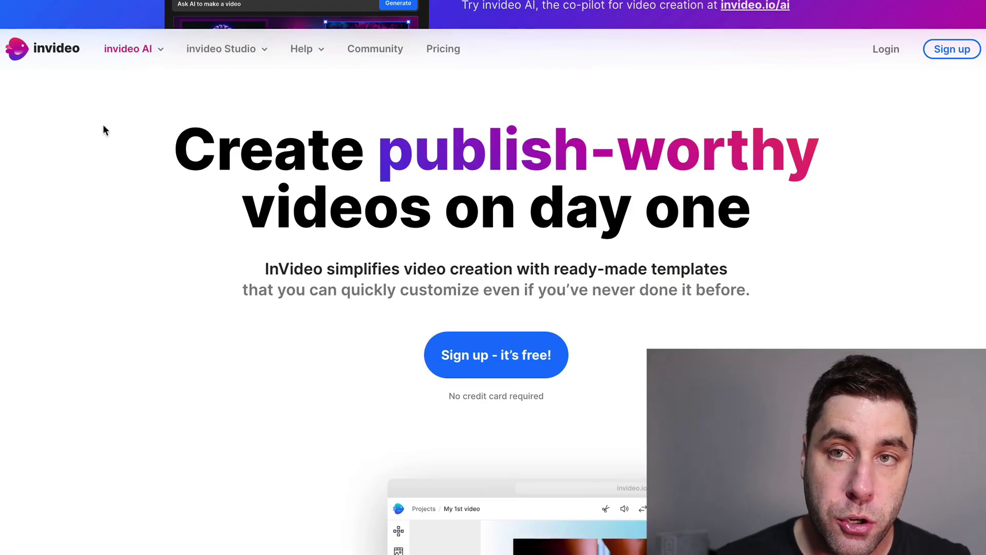
# - On the InVideo website, look through the homepage features and highlight the banner text promoting invideo AI
pyautogui.moveTo(110, 81)
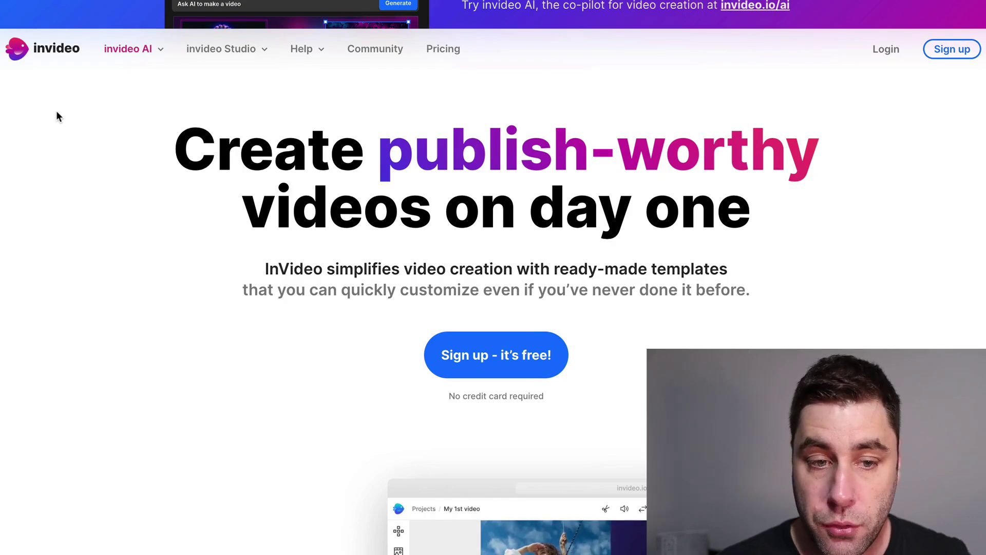
pyautogui.scroll(-15, 268, 238)
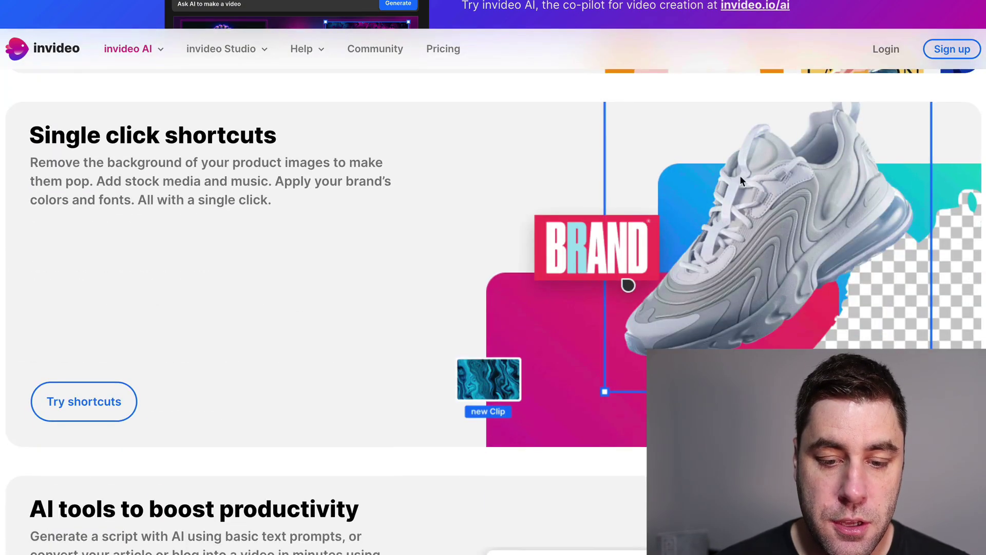
pyautogui.scroll(-15, 381, 284)
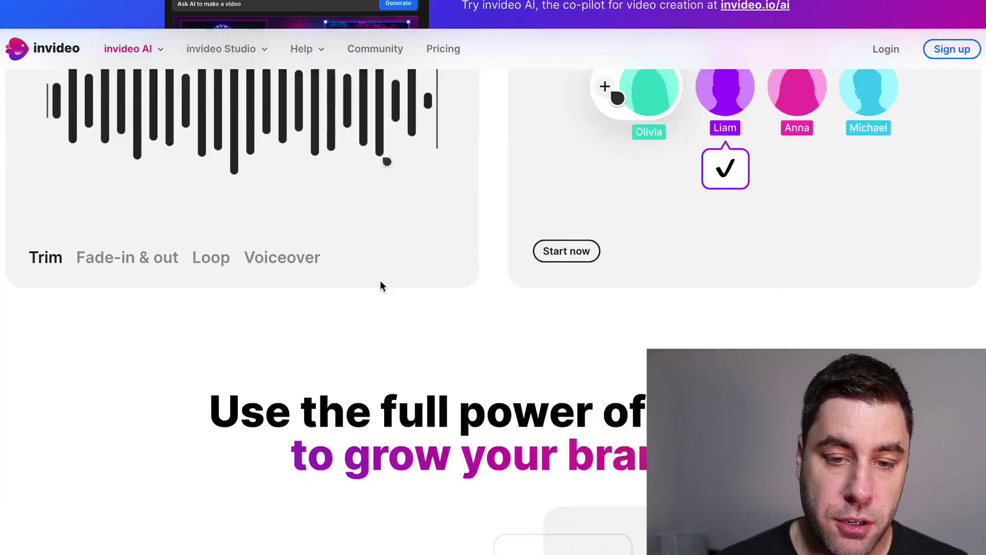
pyautogui.scroll(-10, 380, 285)
pyautogui.moveTo(464, 6); pyautogui.dragTo(708, 5)
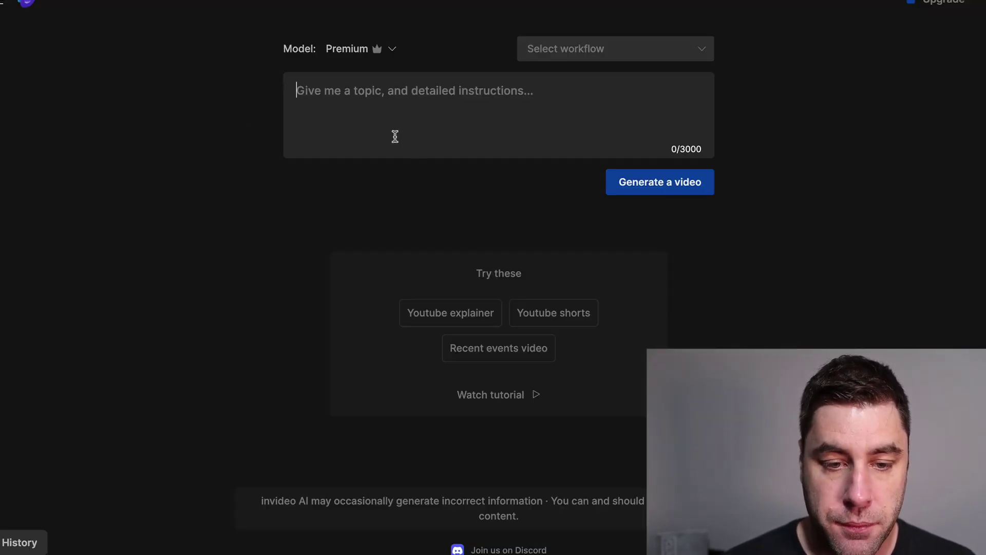
# - In invideo AI, generate a video from "create a 5 minute motivational video about not giving up for youtube", choosing Self-Improvement Enthusiasts as the audience
pyautogui.write('create a 5 minute motivational video about not giving up for youtube')
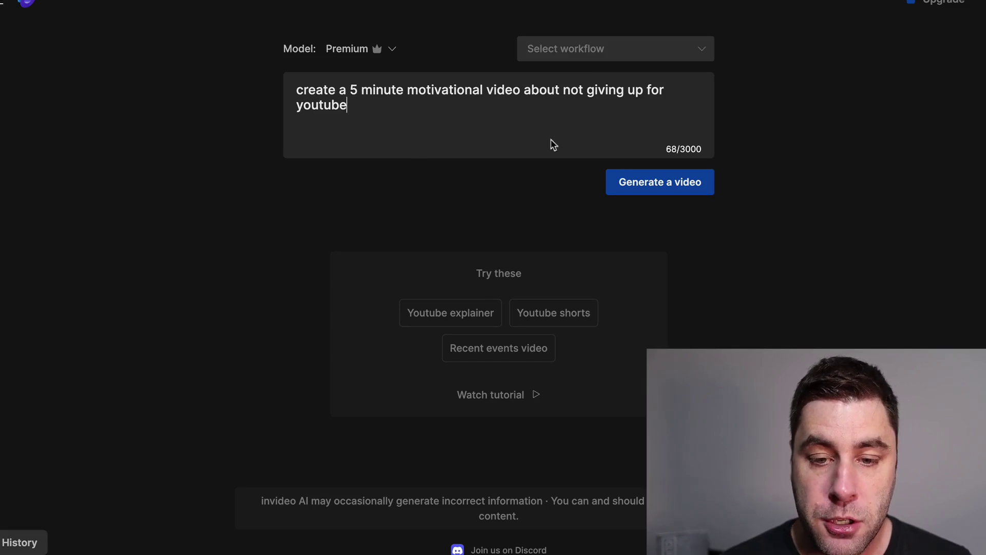
pyautogui.click(649, 188)
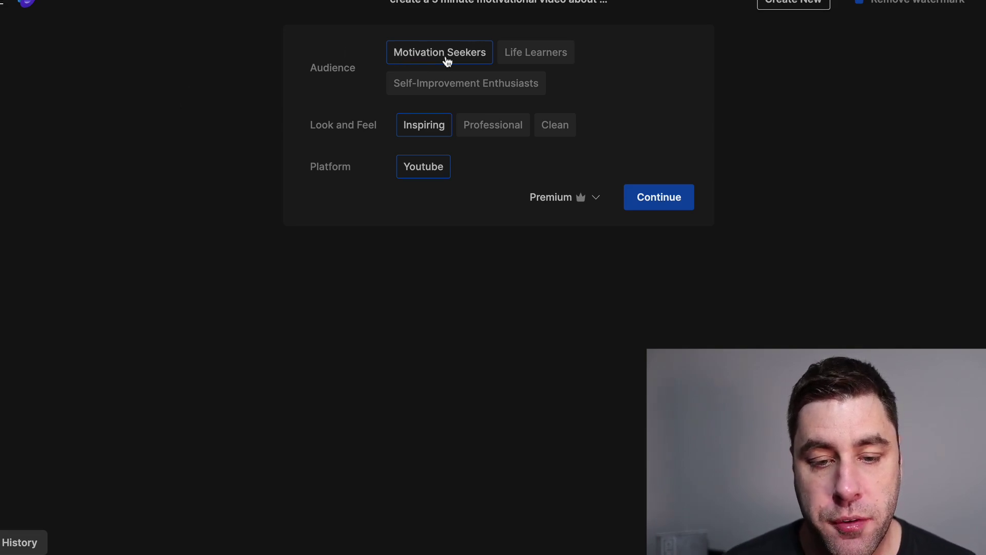
pyautogui.click(412, 90)
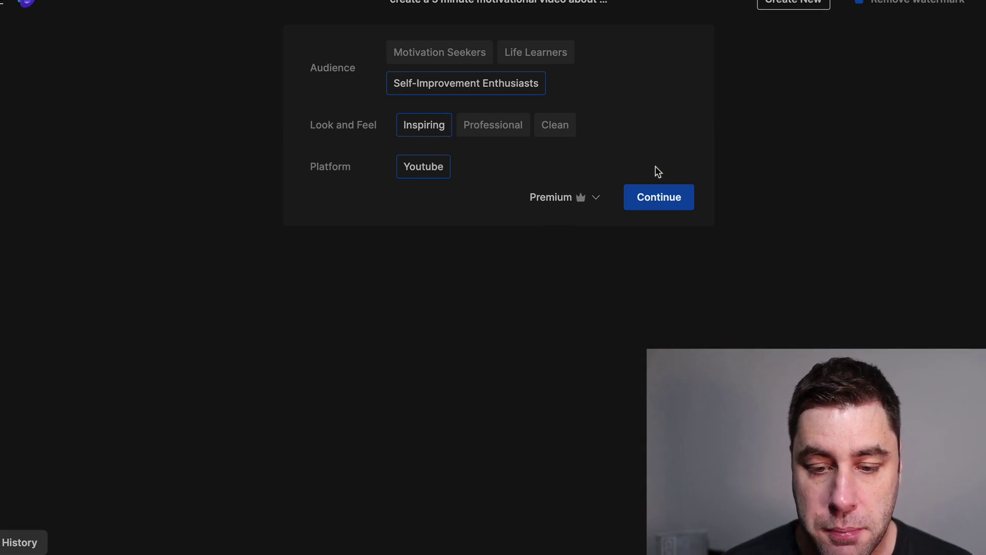
pyautogui.click(660, 199)
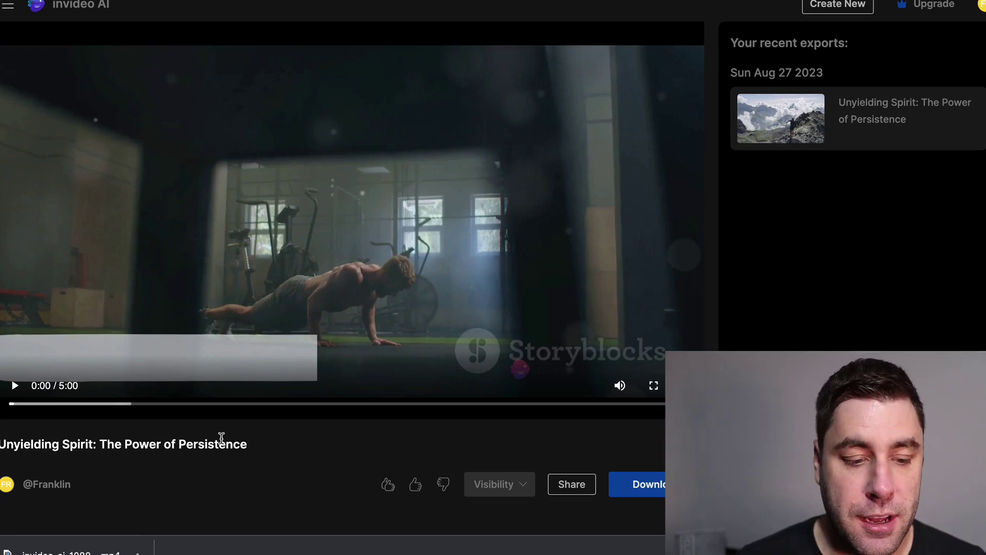
# - Preview the generated "Unyielding Spirit: The Power of Persistence" video, skipping ahead past the first minute and pausing it
pyautogui.click(15, 386)
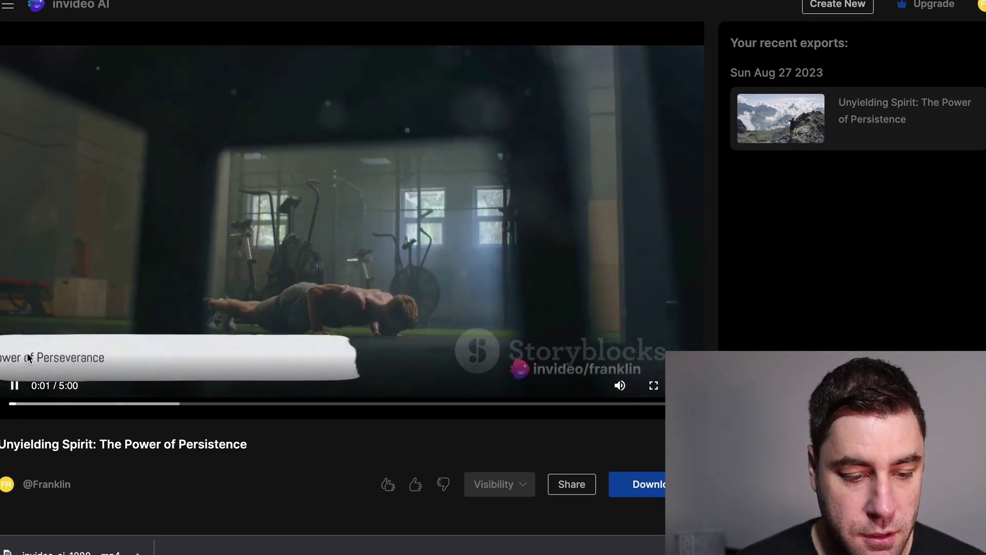
pyautogui.click(158, 404)
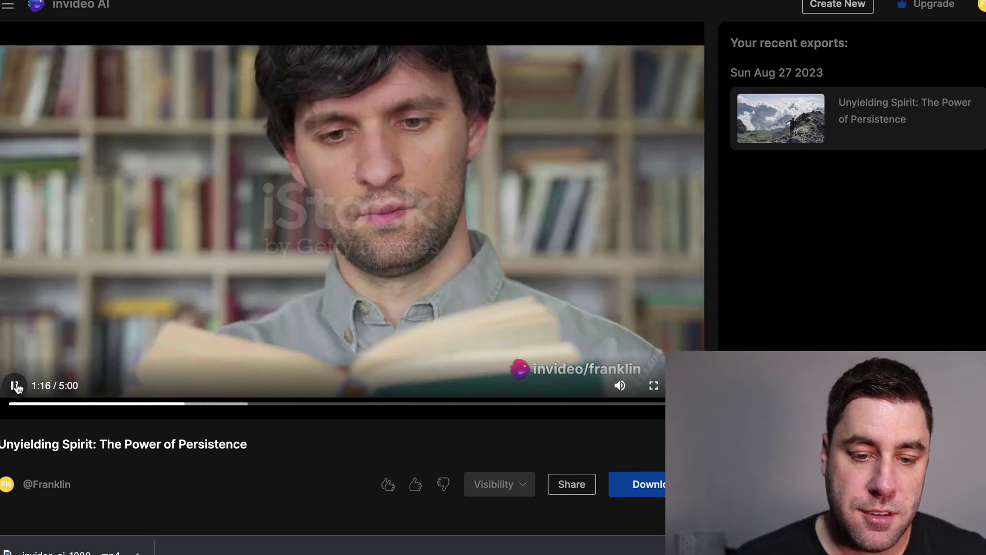
pyautogui.click(15, 386)
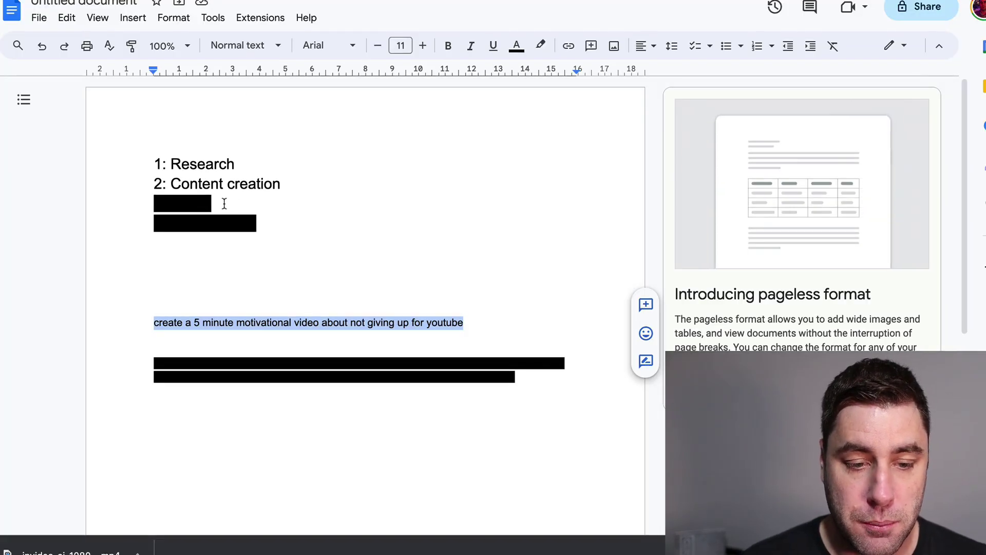
# - In the Google Docs outline, remove the black highlight from the "3: Traffic" line
pyautogui.moveTo(224, 201); pyautogui.dragTo(153, 204)
pyautogui.click(541, 45)
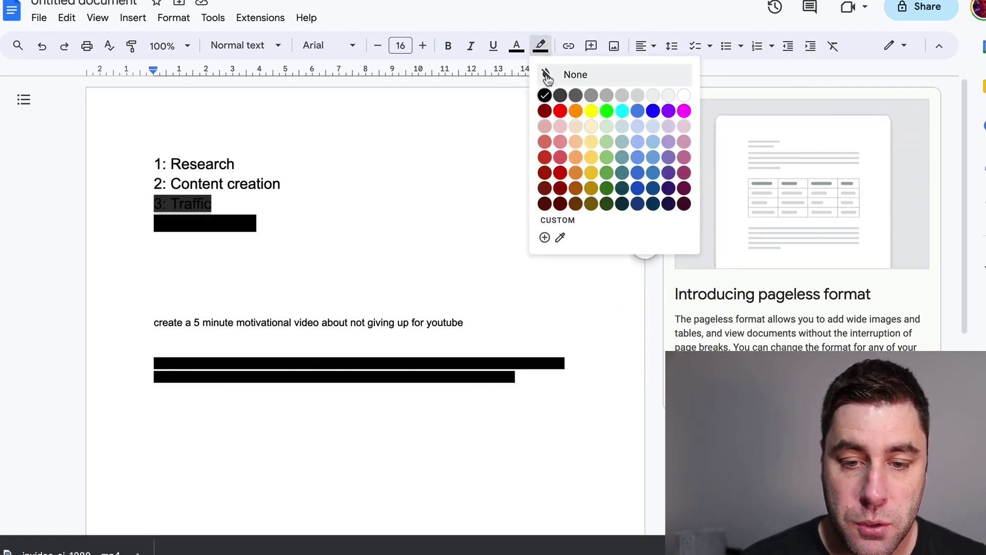
pyautogui.click(547, 78)
pyautogui.click(441, 120)
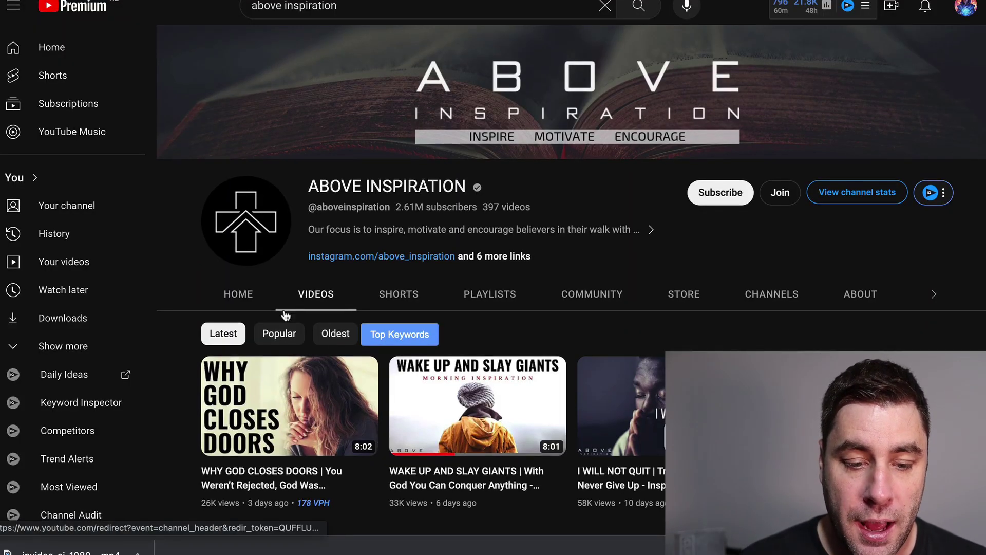
# - On YouTube, open ABOVE INSPIRATION's "WHY GOD CLOSES DOORS" video, pause it, and examine its title, full description and tags
pyautogui.click(275, 395)
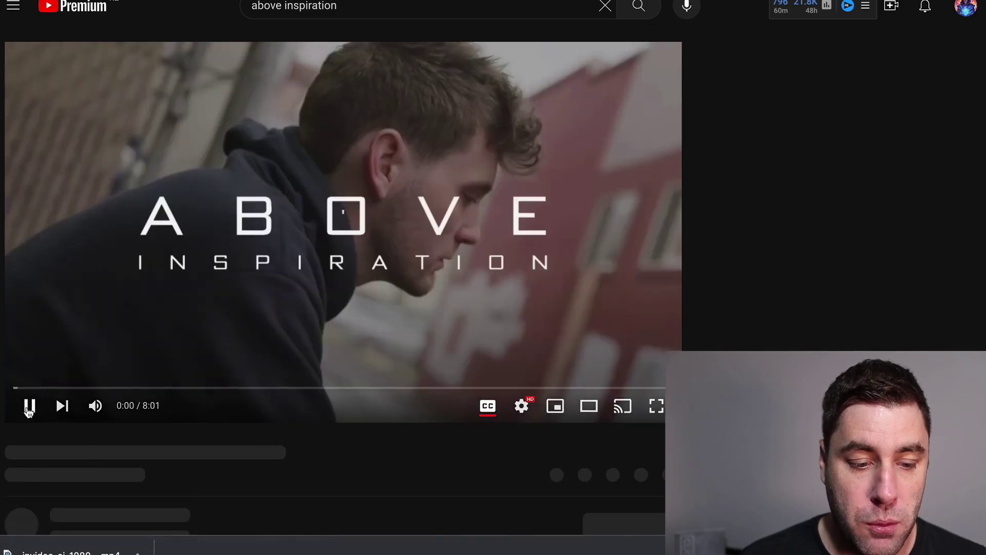
pyautogui.click(30, 406)
pyautogui.scroll(-4, 308, 257)
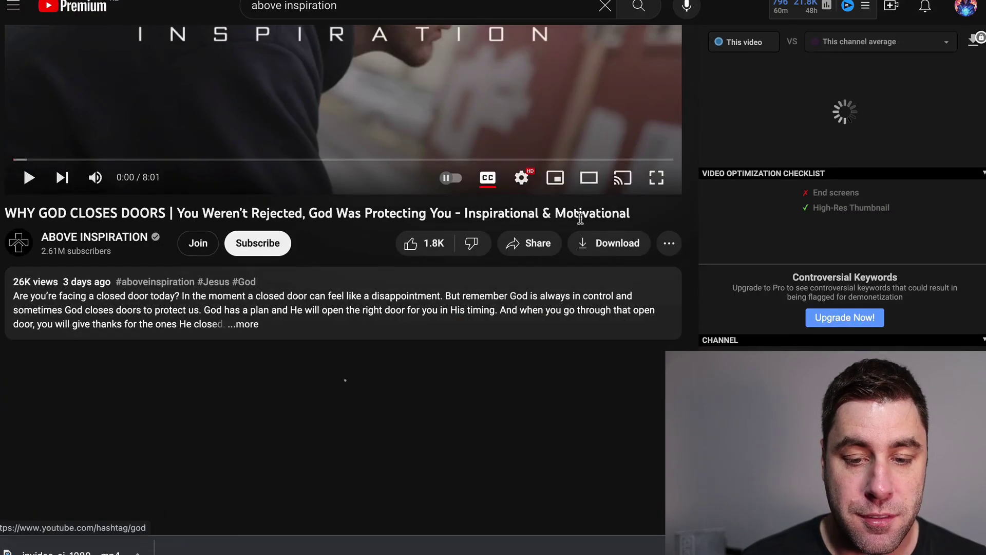
pyautogui.moveTo(631, 212); pyautogui.dragTo(4, 211)
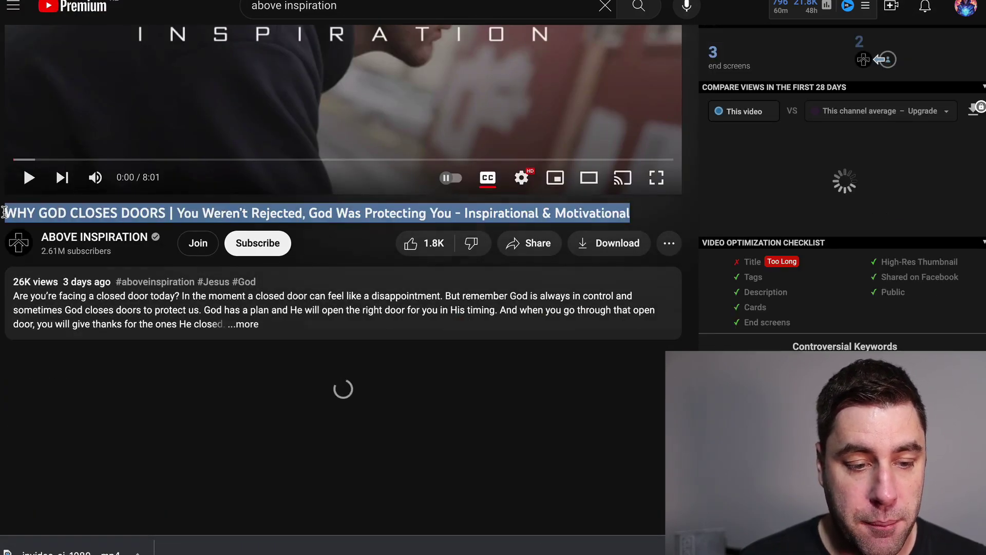
pyautogui.click(349, 329)
pyautogui.scroll(-7, 175, 349)
pyautogui.scroll(-1, 308, 308)
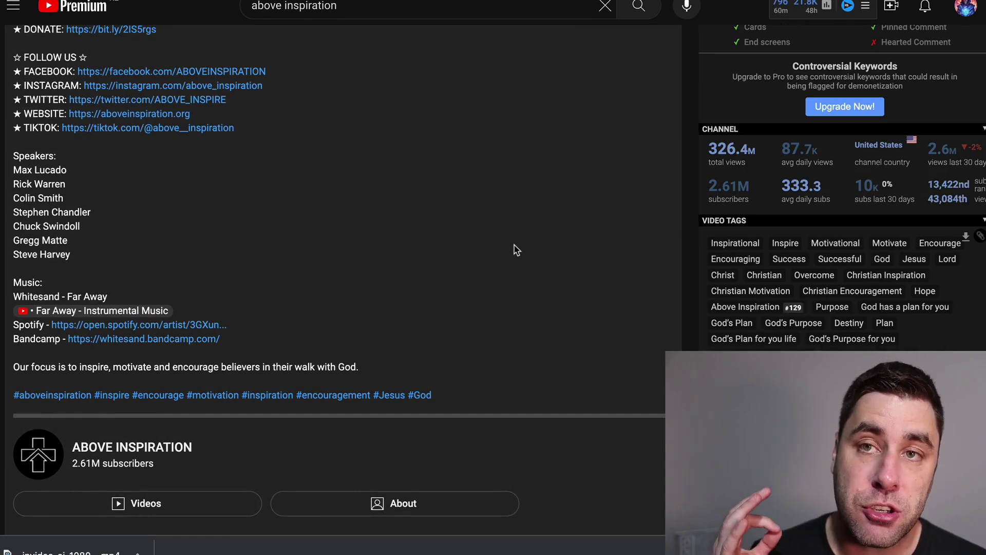
pyautogui.scroll(15, 516, 250)
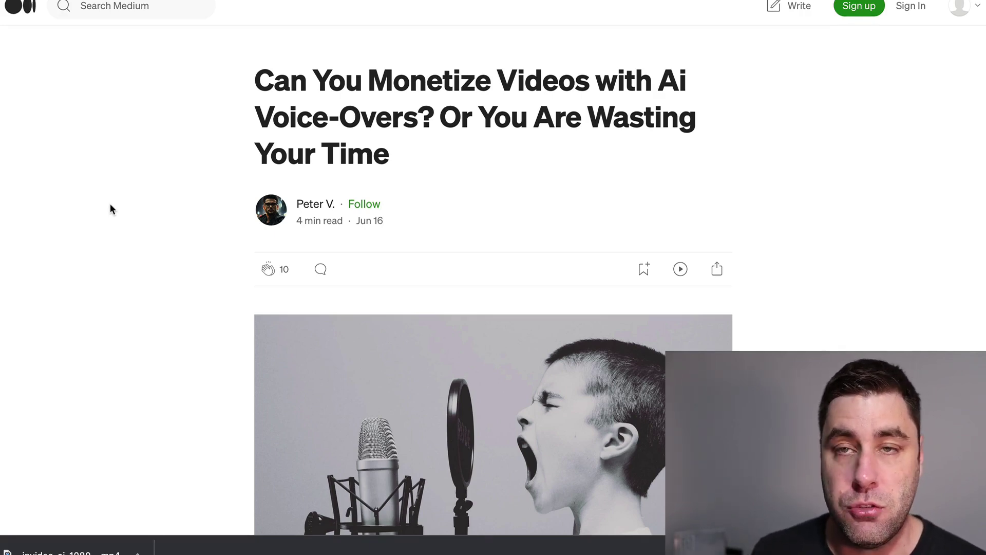
# - On Medium, read the opening of the article about monetizing videos with AI voice-overs
pyautogui.scroll(-8, 112, 202)
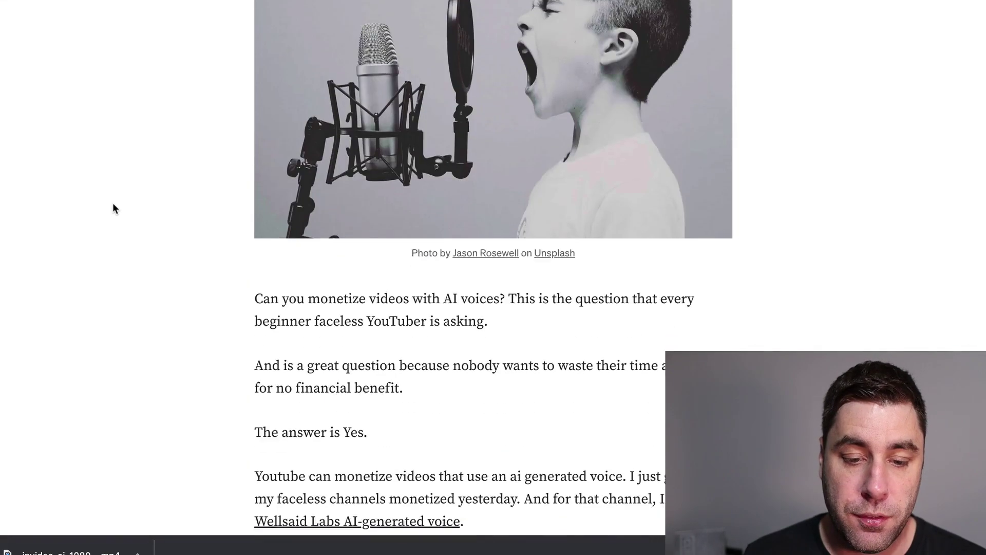
pyautogui.scroll(-2, 311, 272)
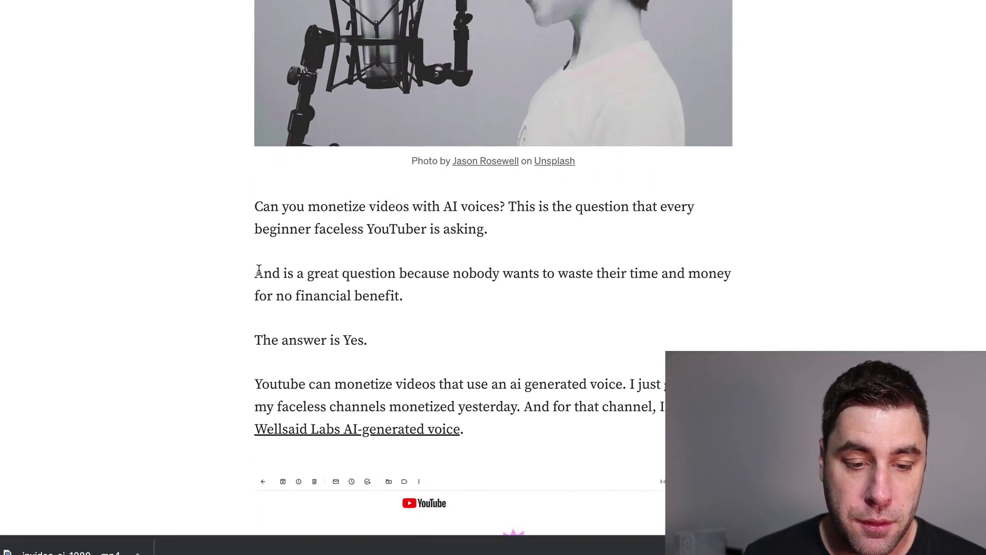
pyautogui.scroll(1, 253, 227)
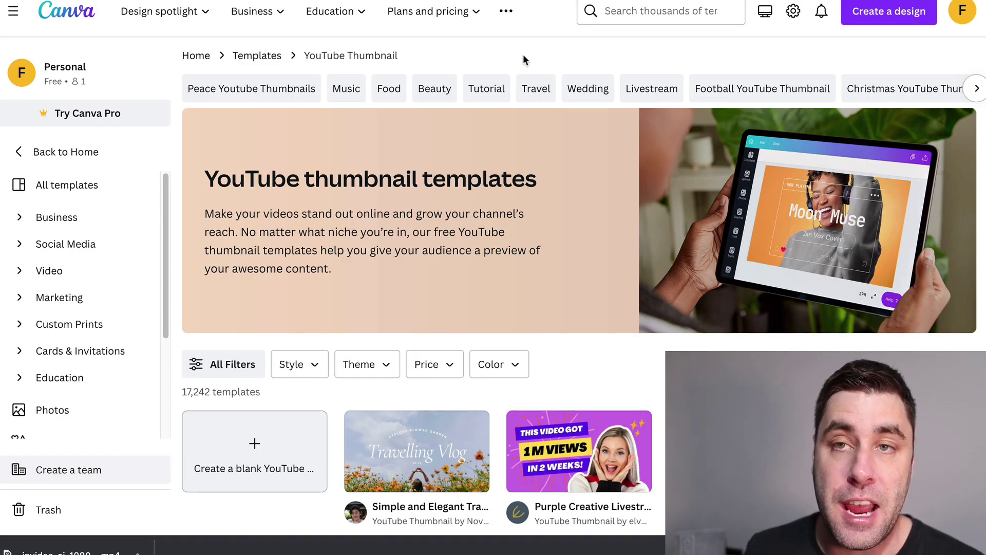
# - In Canva, browse the YouTube thumbnail templates and choose the Blue Orange Colorful Aesthetic Minimalist Lofi Music template
pyautogui.scroll(-4, 529, 88)
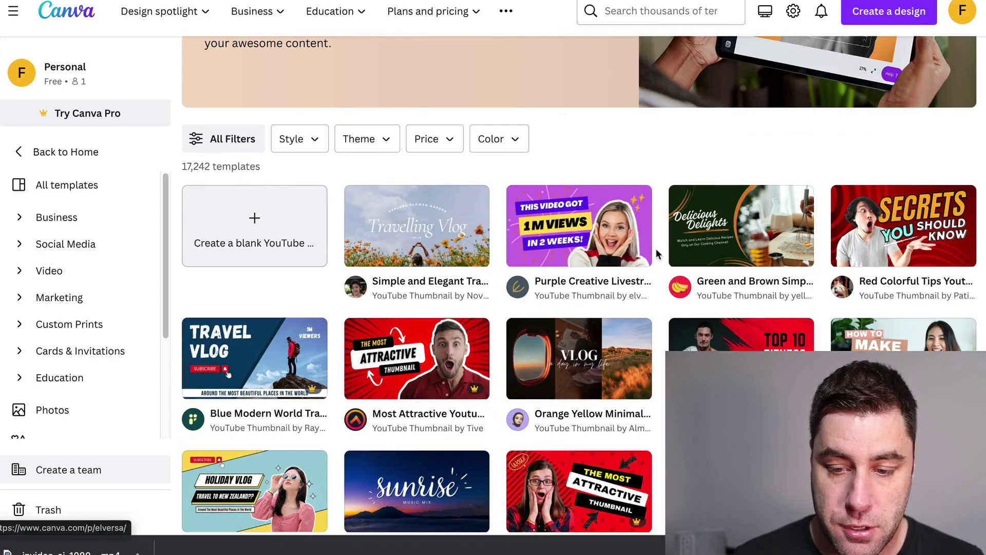
pyautogui.scroll(-3, 655, 248)
pyautogui.scroll(-1, 656, 249)
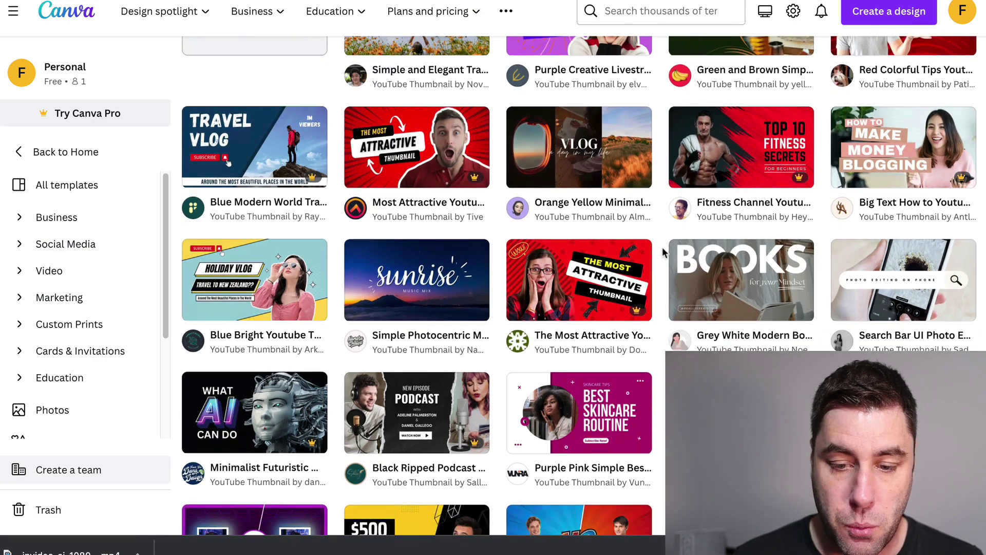
pyautogui.scroll(-10, 727, 270)
pyautogui.scroll(2, 727, 271)
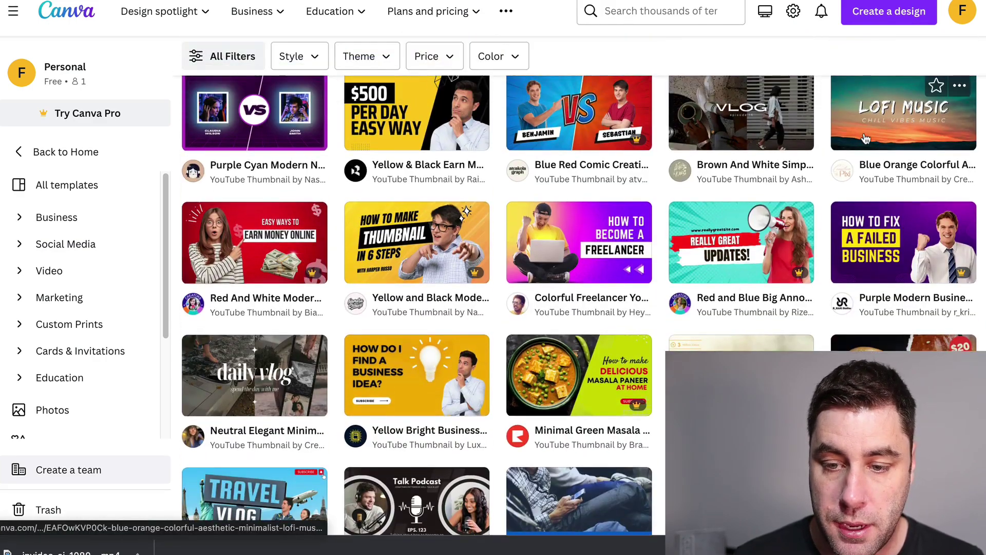
pyautogui.click(864, 137)
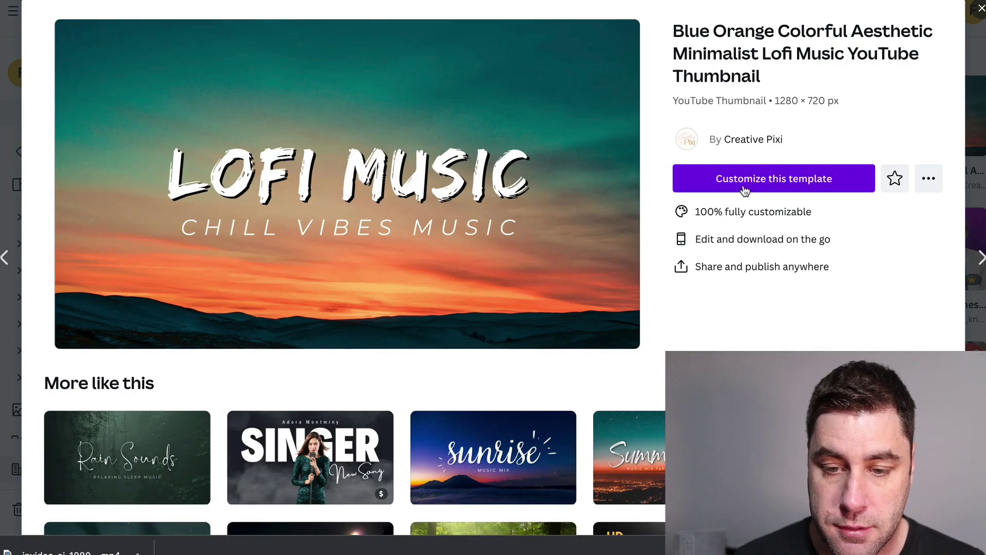
pyautogui.click(744, 180)
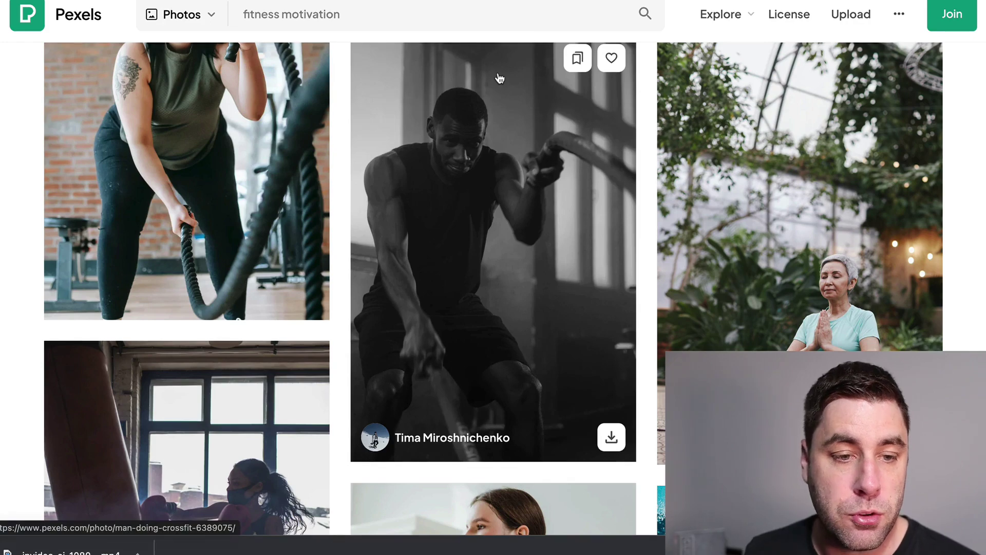
# - On Pexels, browse the "fitness motivation" photos and download the one of a man in a white T-shirt in a running position
pyautogui.scroll(-5, 481, 228)
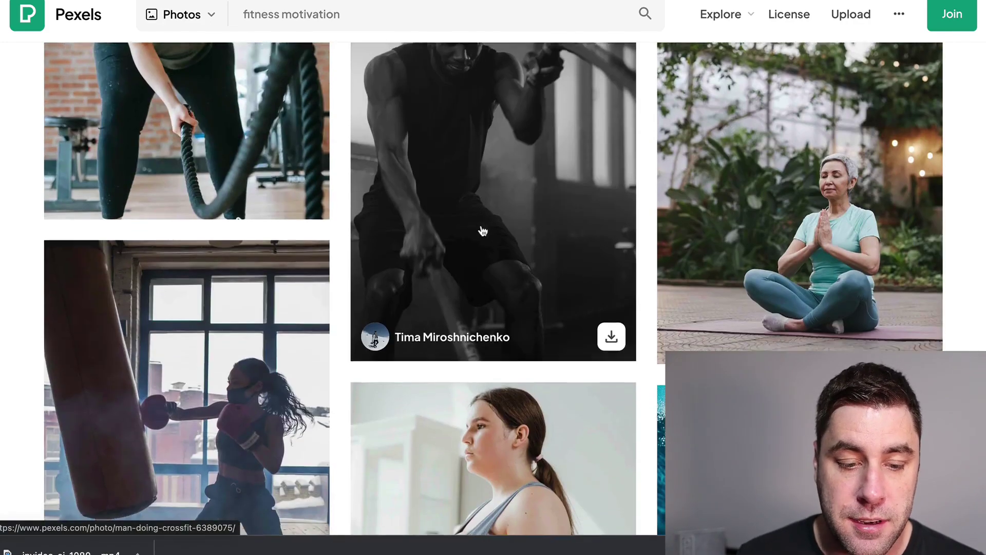
pyautogui.scroll(-7, 481, 241)
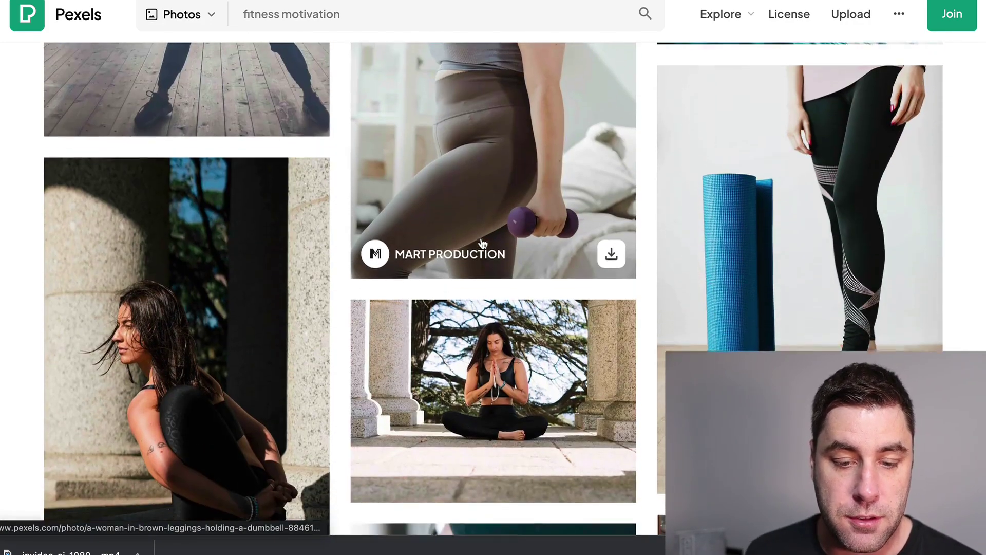
pyautogui.scroll(-14, 483, 244)
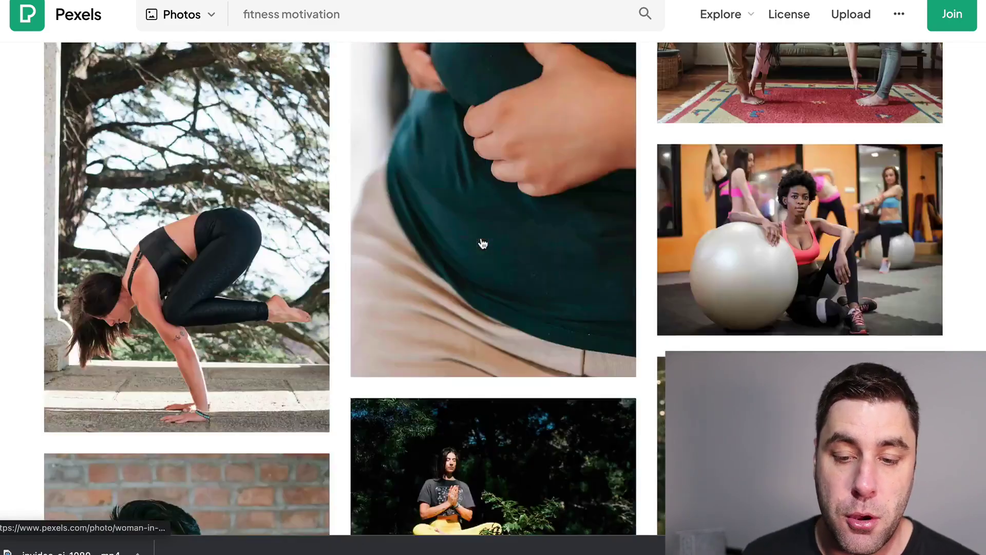
pyautogui.scroll(8, 482, 243)
pyautogui.scroll(-8, 483, 243)
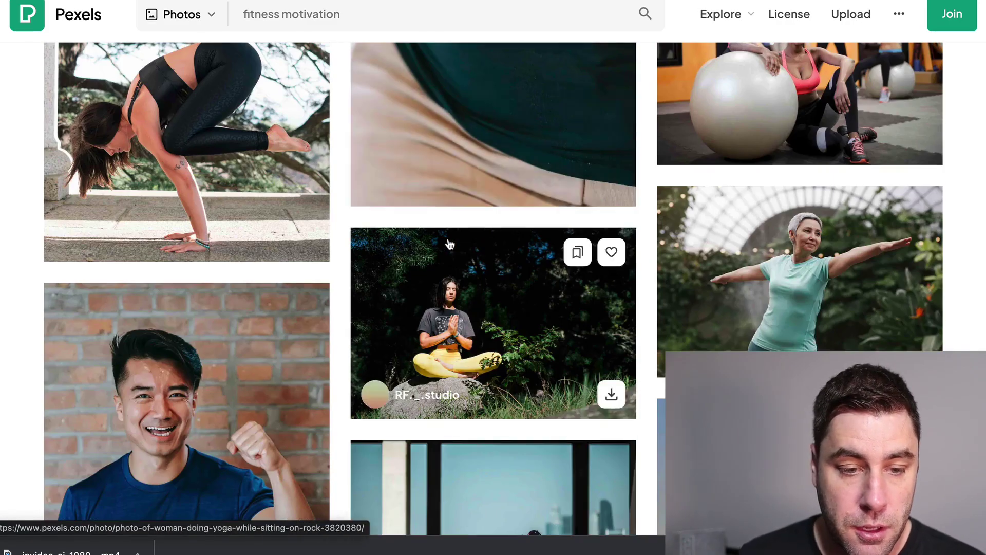
pyautogui.scroll(-9, 448, 244)
pyautogui.scroll(2, 449, 244)
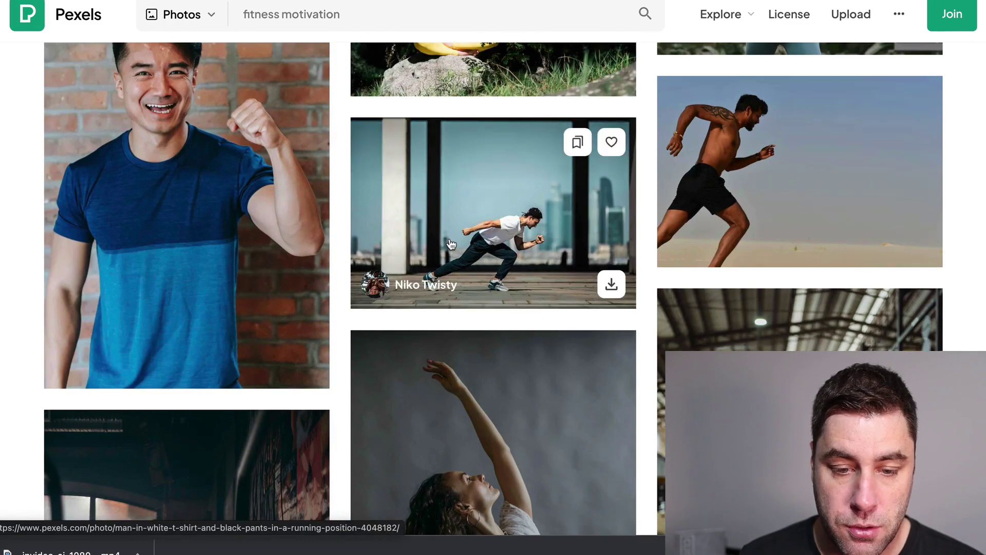
pyautogui.click(451, 244)
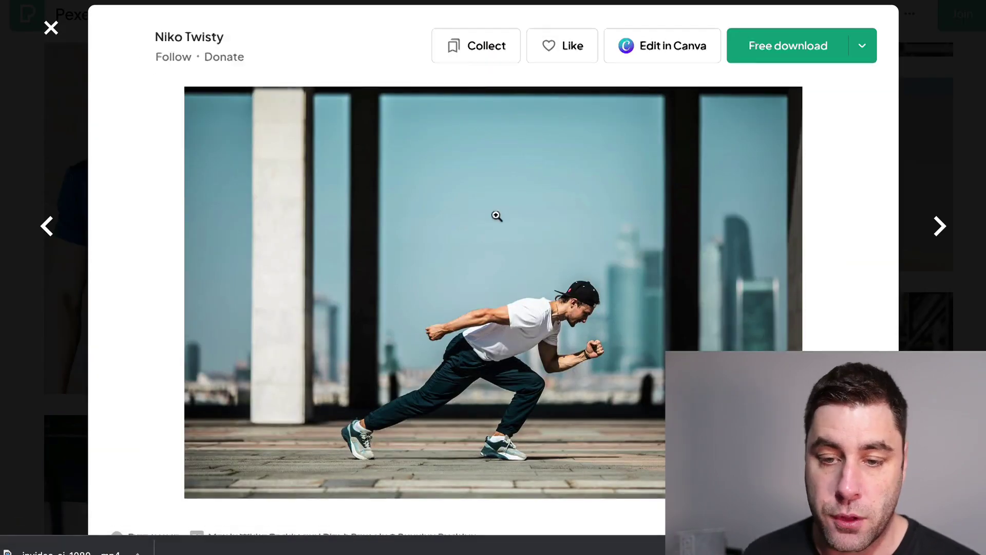
pyautogui.click(783, 57)
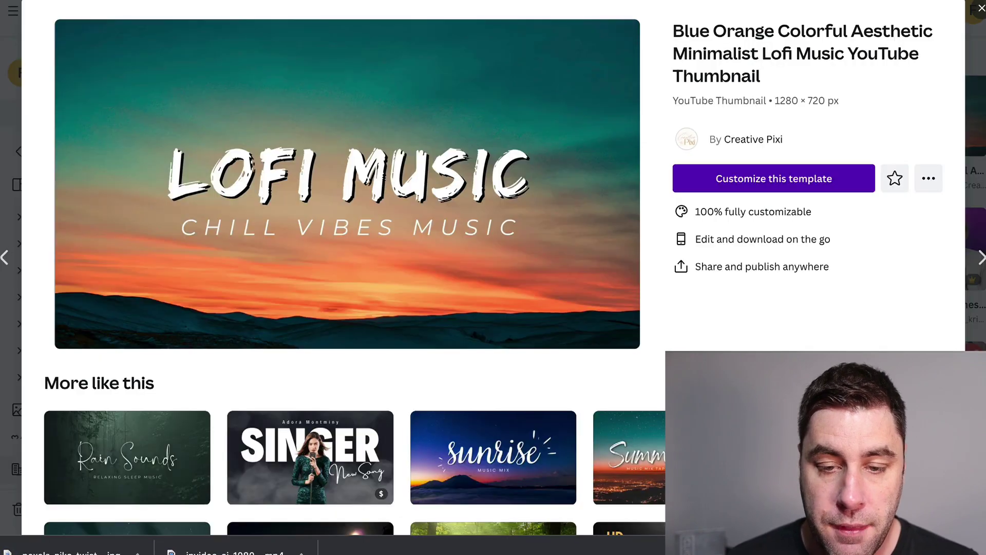
# - Customize the Lofi Music template in Canva, using the downloaded running-man photo as the thumbnail background
pyautogui.click(773, 183)
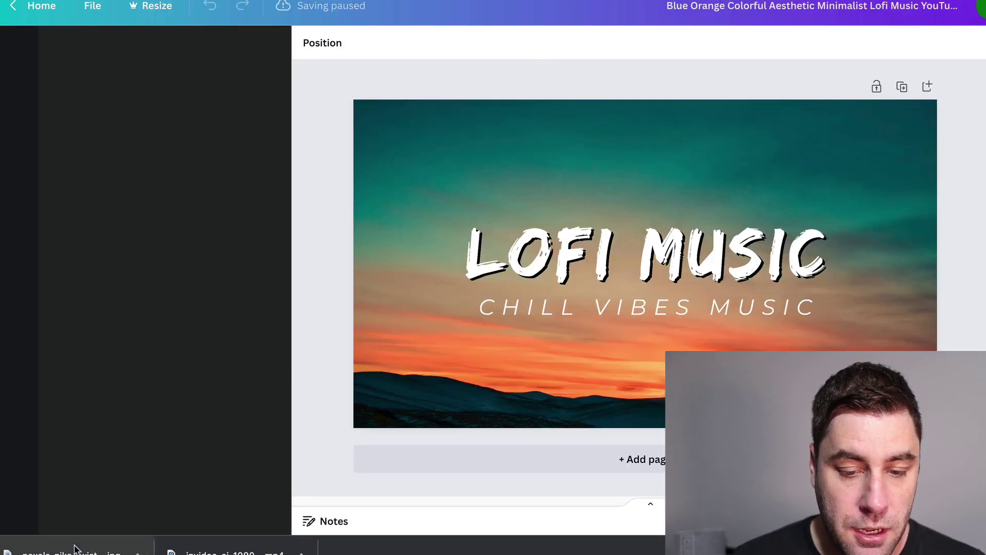
pyautogui.click(606, 256)
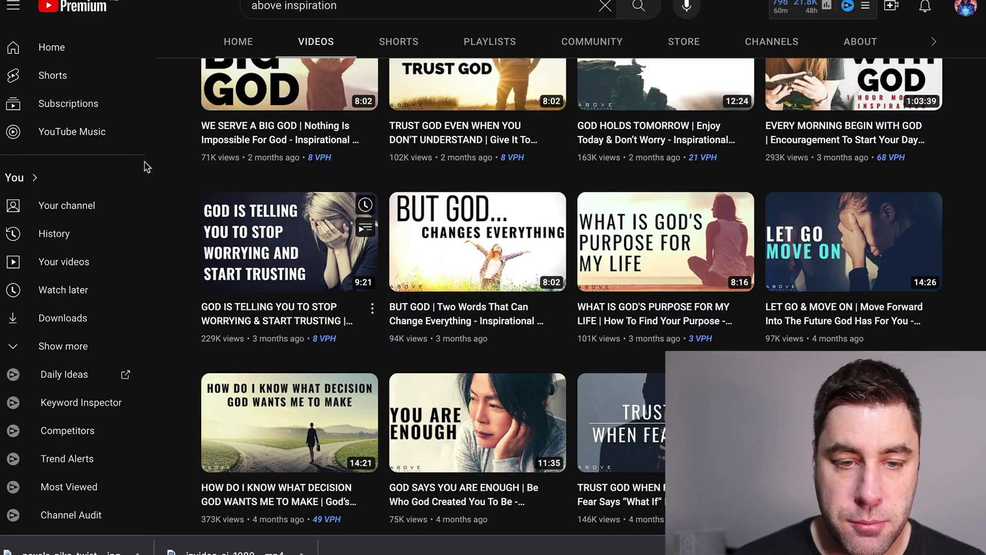
# - On YouTube, look through the thumbnails on the ABOVE INSPIRATION channel's videos for design inspiration
pyautogui.scroll(5, 205, 190)
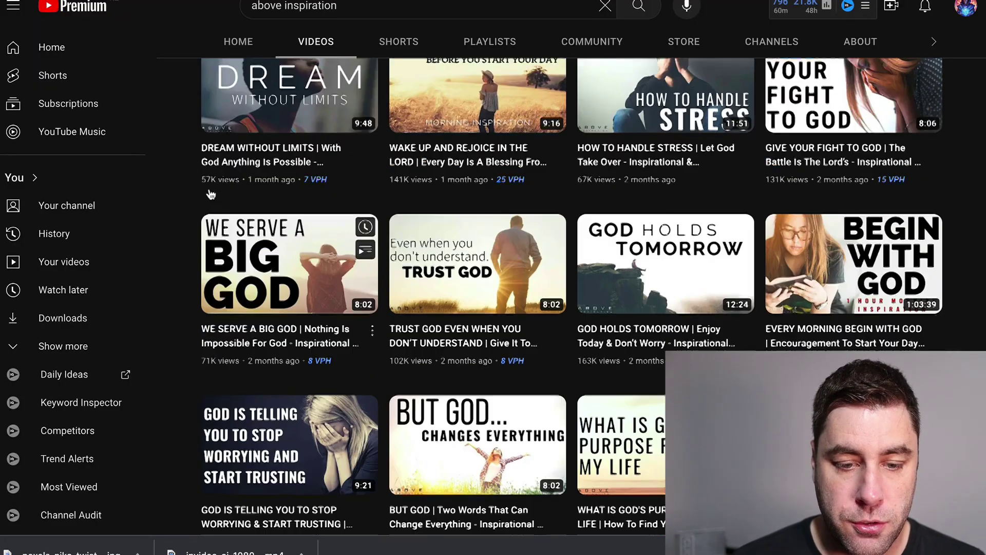
pyautogui.scroll(2, 213, 195)
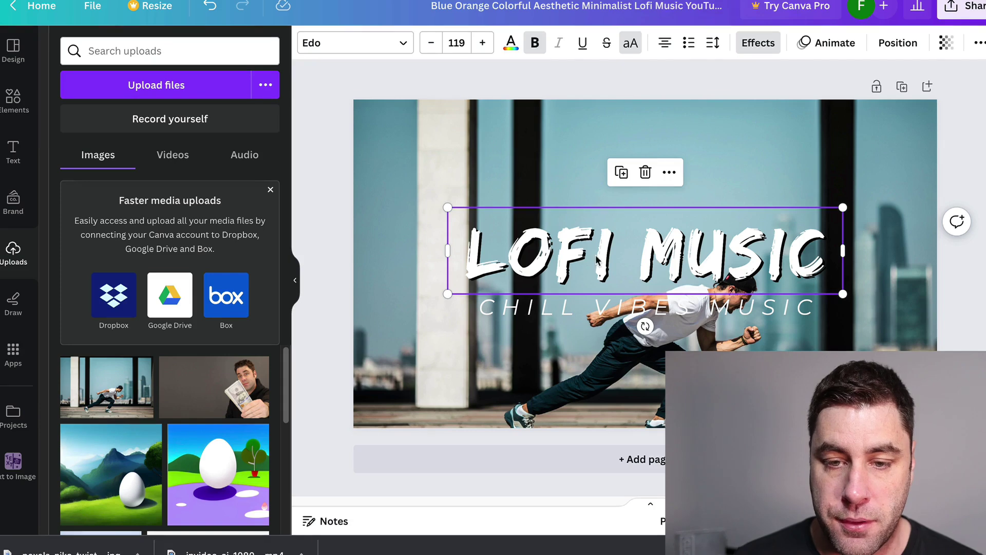
# - In the Canva thumbnail design, delete the "LOFI MUSIC" title text
pyautogui.click(570, 247)
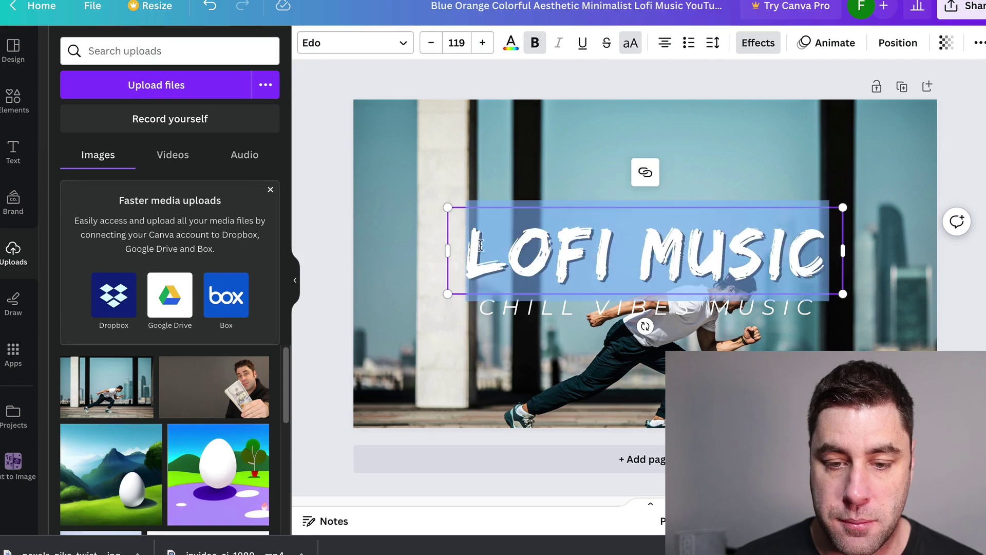
pyautogui.press('Escape')
pyautogui.press('Delete')
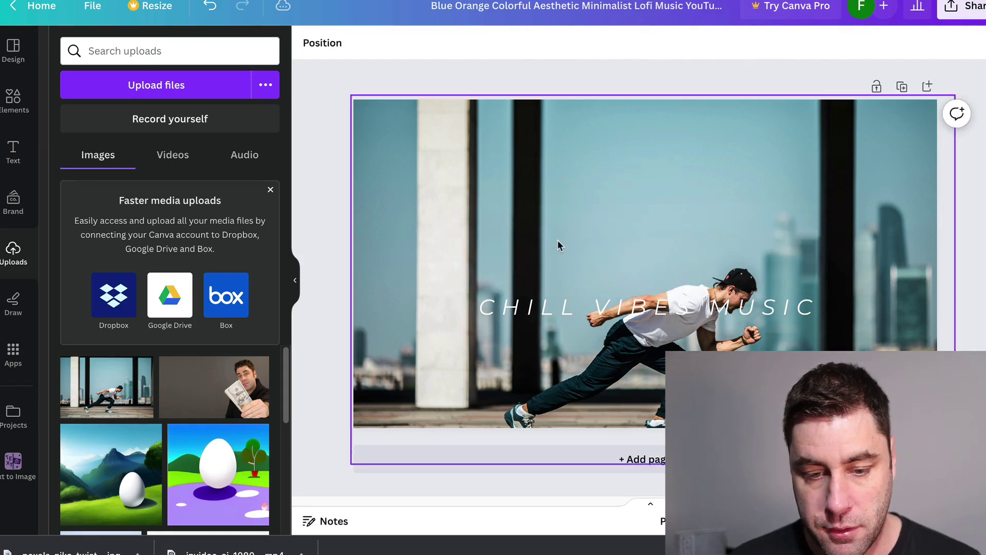
# - Replace the "CHILL VIBES MUSIC" text with "DON'T GIVE UP!"
pyautogui.click(676, 314)
pyautogui.moveTo(817, 308); pyautogui.dragTo(468, 314)
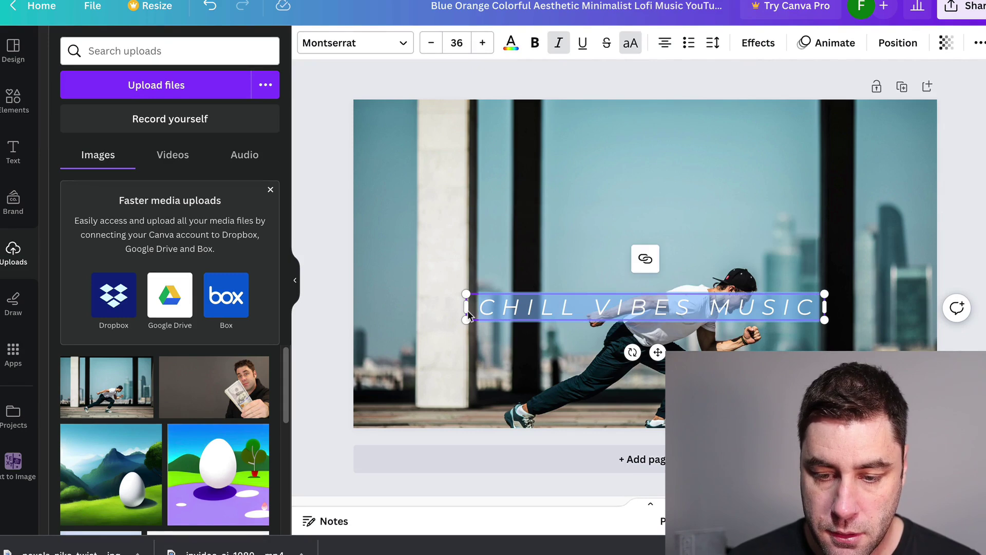
pyautogui.press('BackSpace')
pyautogui.write("DON'T G")
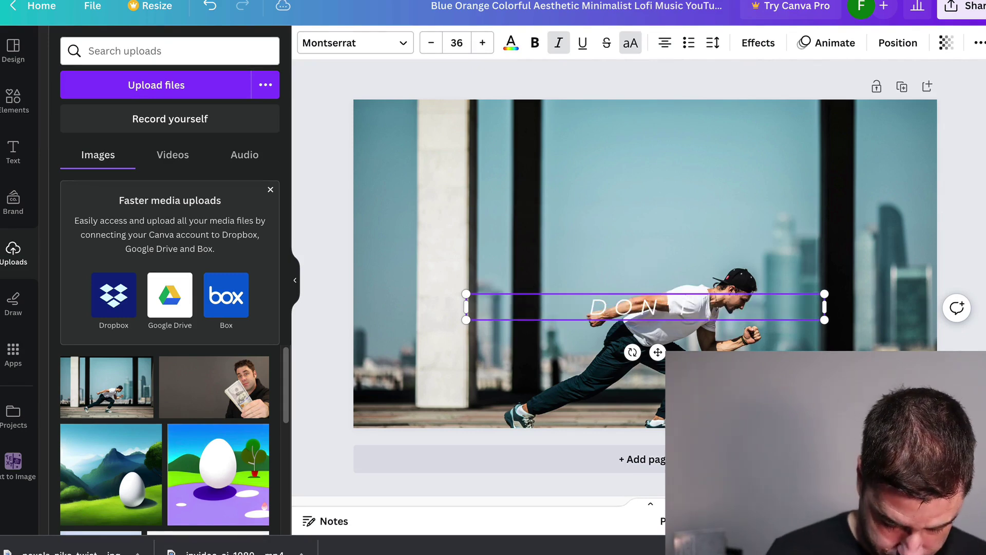
pyautogui.write('IVE UP!')
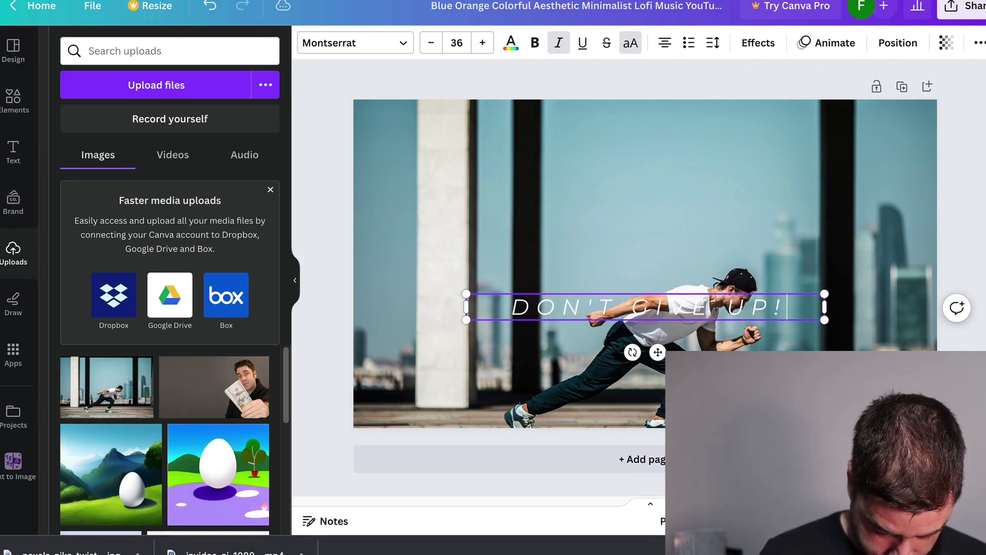
# - Make the "DON'T GIVE UP!" text bold at font size 72 and place it above the runner
pyautogui.moveTo(511, 307); pyautogui.dragTo(791, 308)
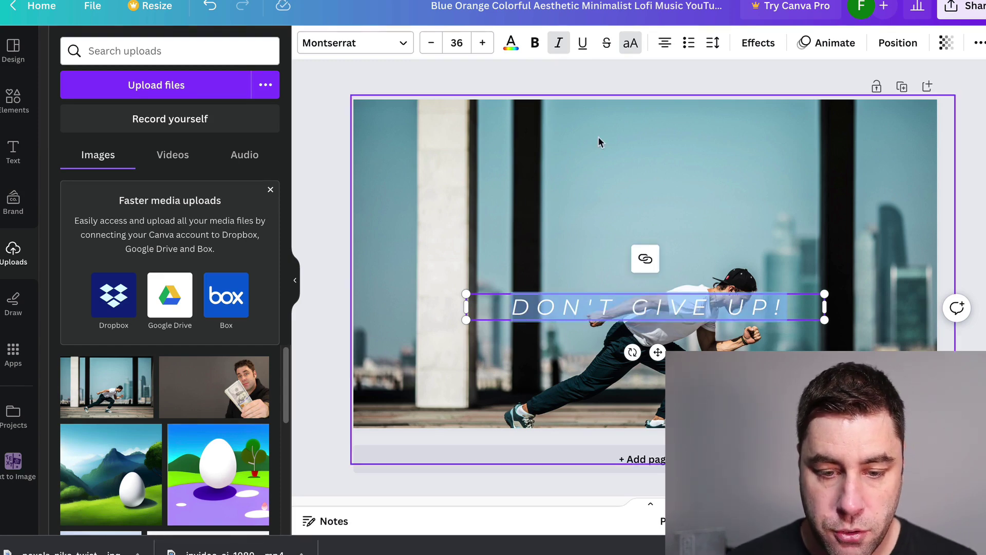
pyautogui.click(534, 43)
pyautogui.click(483, 44)
pyautogui.click(483, 44)
pyautogui.click(484, 43)
pyautogui.click(483, 44)
pyautogui.click(486, 44)
pyautogui.click(486, 44)
pyautogui.click(485, 44)
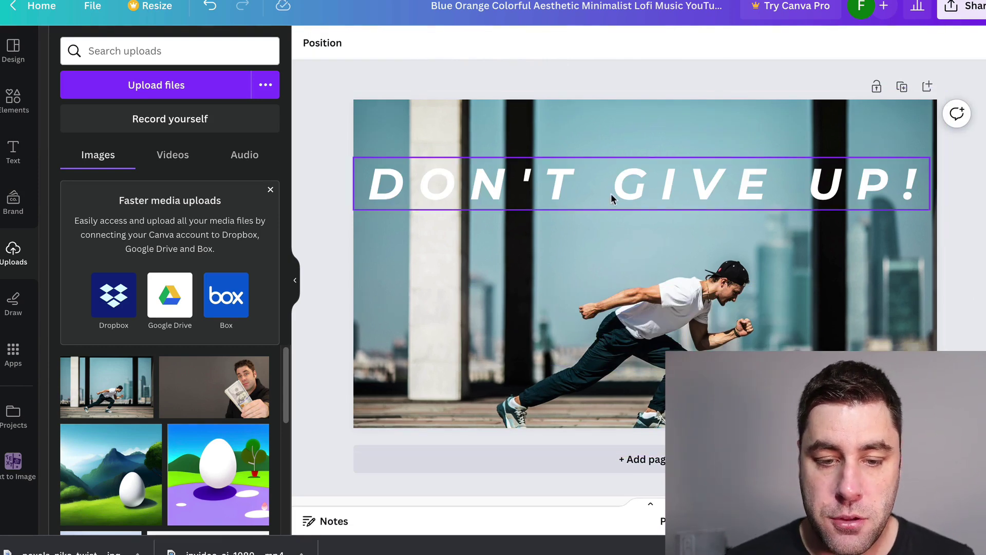
# - Change the color of the whole "DON'T GIVE UP!" text to solid black
pyautogui.click(611, 193)
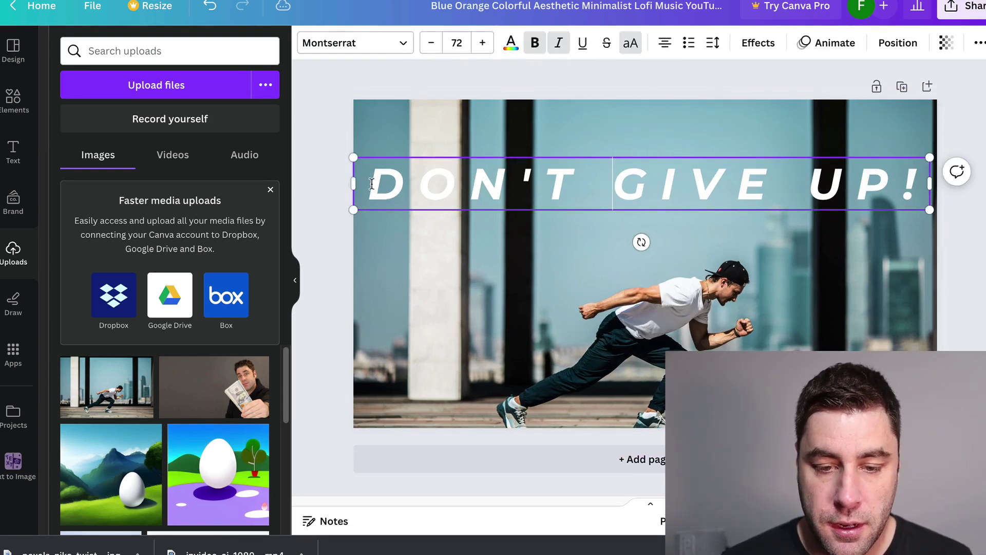
pyautogui.moveTo(367, 184); pyautogui.dragTo(955, 200)
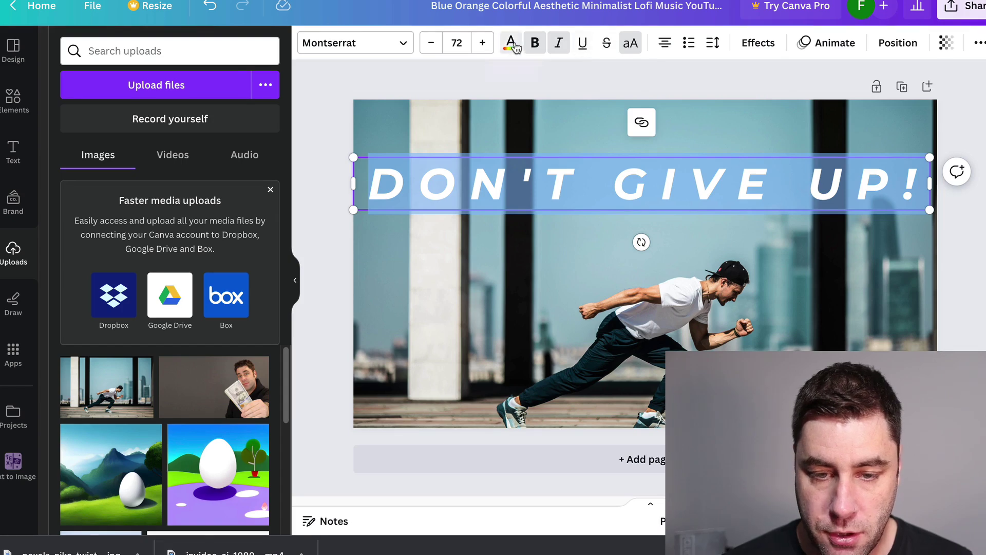
pyautogui.click(512, 43)
pyautogui.click(70, 423)
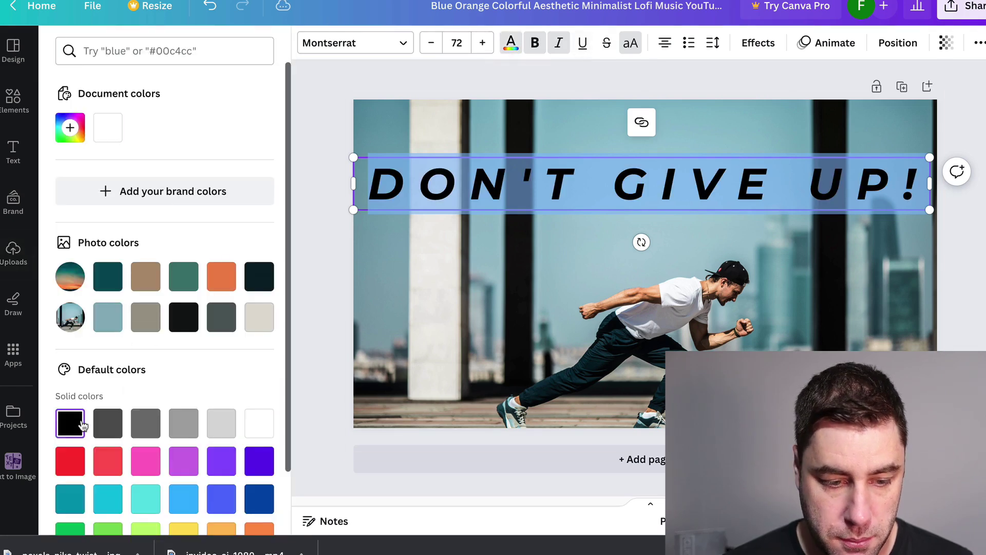
pyautogui.press('Escape')
pyautogui.click(317, 123)
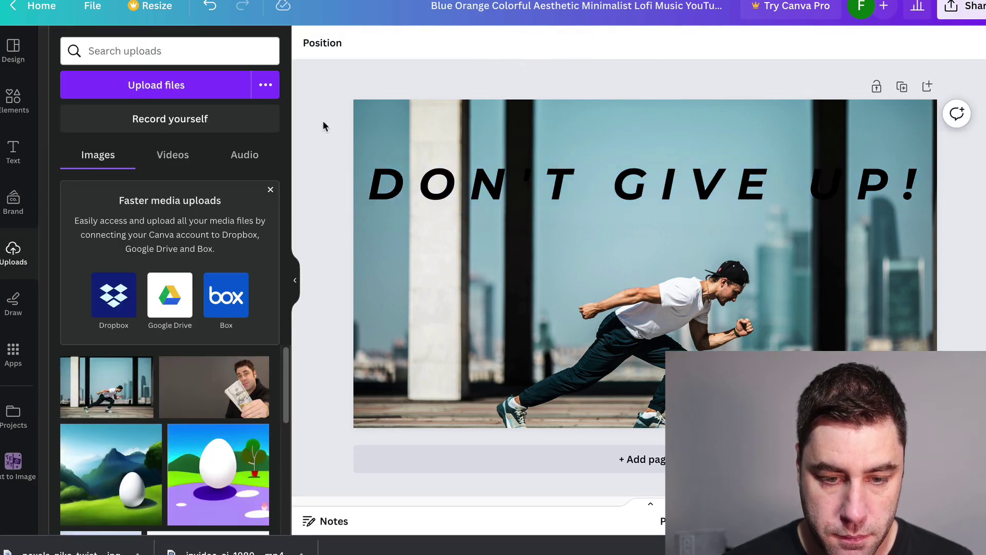
# - Change the color of the word "DON'T" in the thumbnail title to white and download the design as a PNG
pyautogui.click(436, 183)
pyautogui.doubleClick(437, 183)
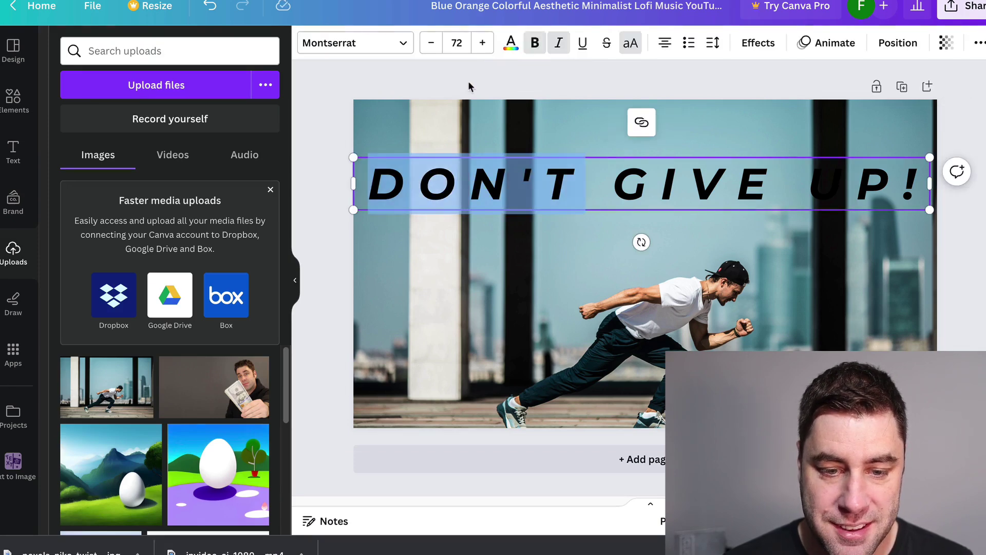
pyautogui.click(510, 44)
pyautogui.click(145, 128)
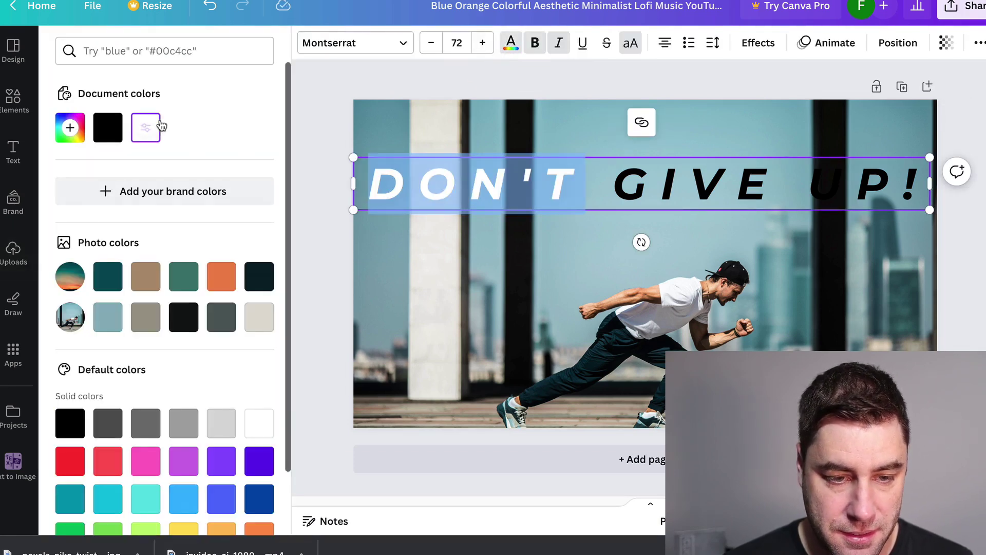
pyautogui.click(372, 113)
pyautogui.click(954, 82)
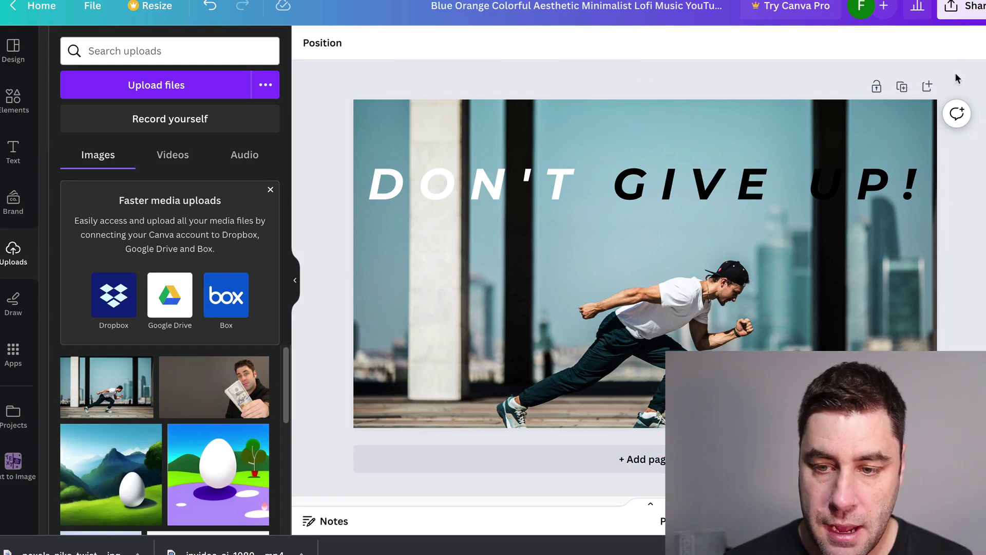
pyautogui.click(964, 8)
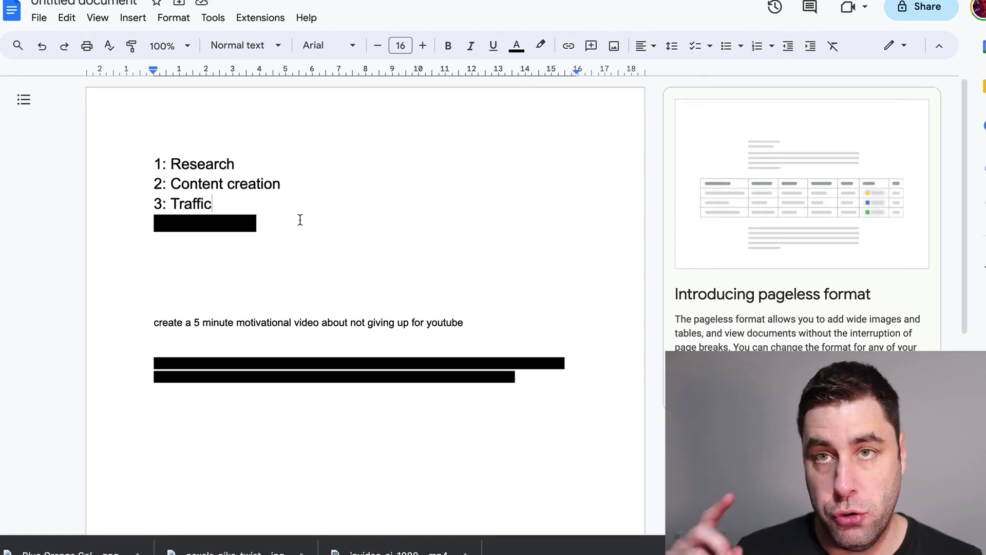
# - Switch to the Google Docs outline and remove the black highlight from the "4: Make Money" line
pyautogui.moveTo(300, 219); pyautogui.dragTo(154, 224)
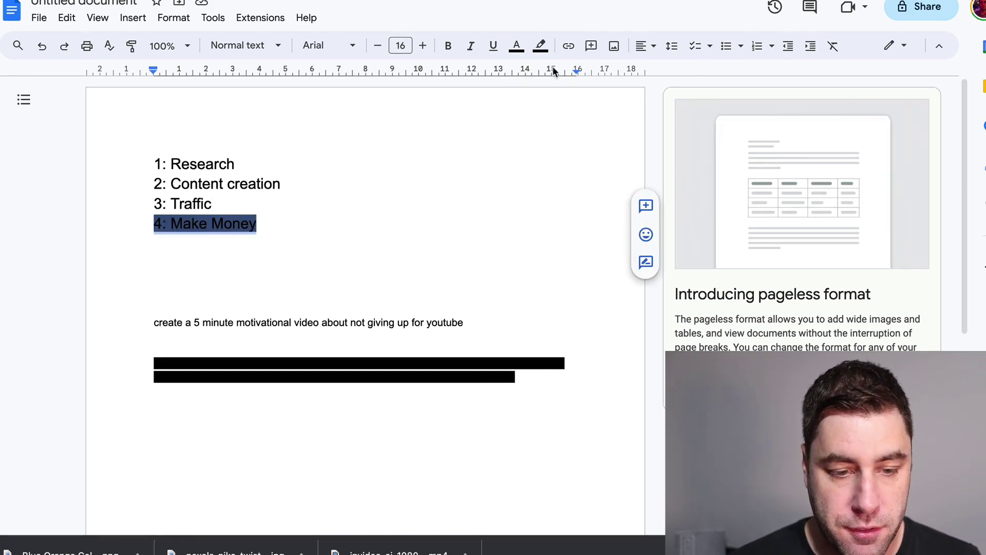
pyautogui.click(540, 45)
pyautogui.click(560, 72)
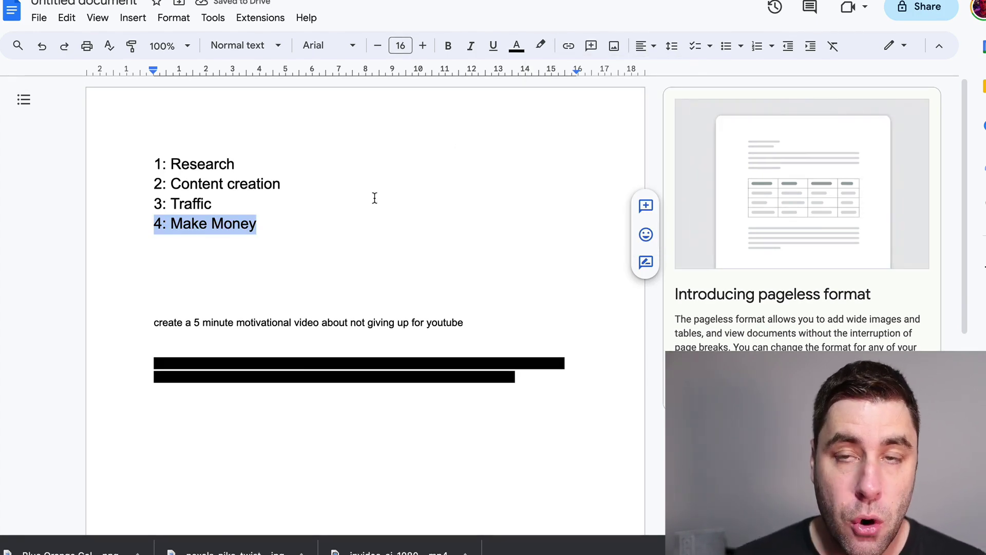
# - Remove the black highlight from the two-line paragraph below the video prompt
pyautogui.doubleClick(393, 202)
pyautogui.moveTo(569, 390); pyautogui.dragTo(153, 362)
pyautogui.click(540, 46)
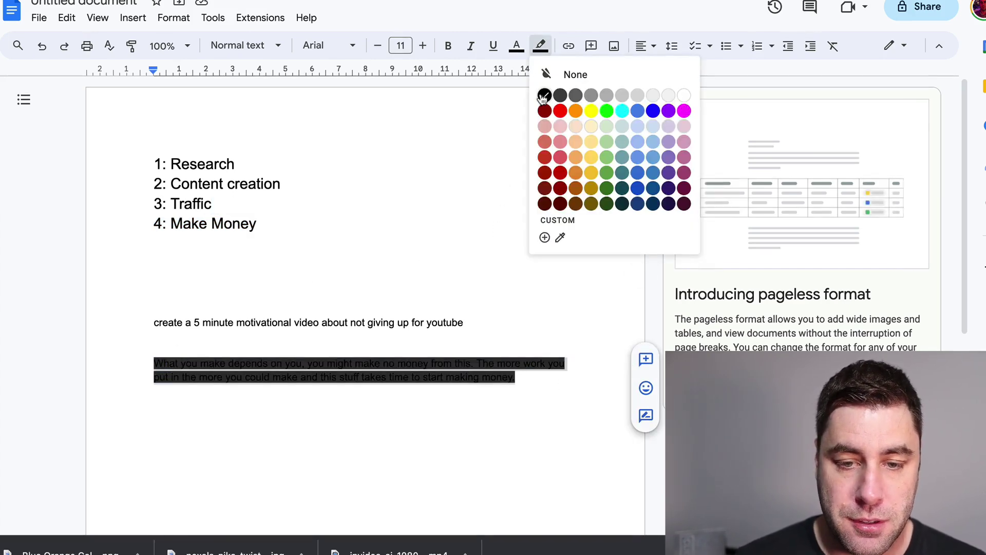
pyautogui.click(552, 73)
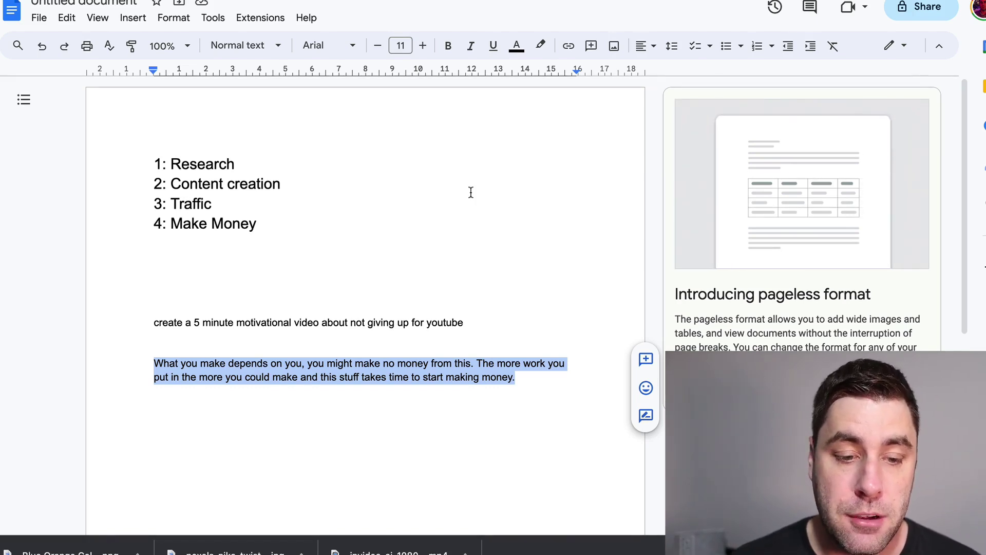
pyautogui.click(471, 192)
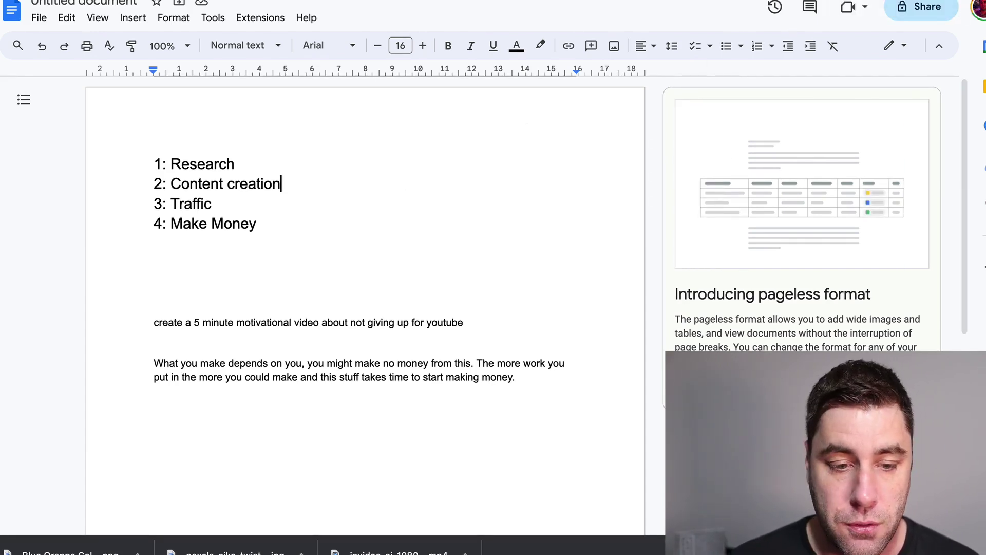
# - Switch to the ClickBank marketplace and browse the offers in the Self-Help category
pyautogui.click(868, 0)
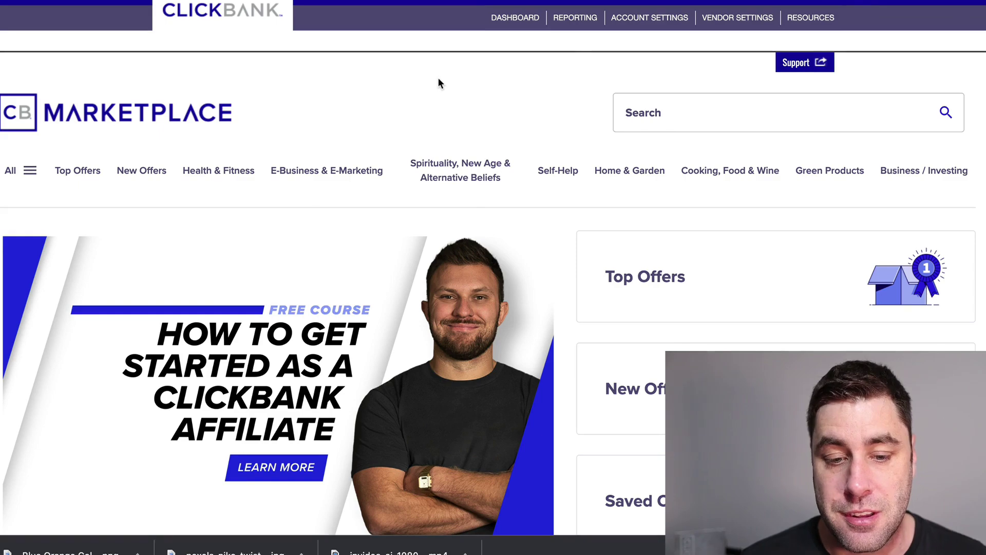
pyautogui.click(570, 178)
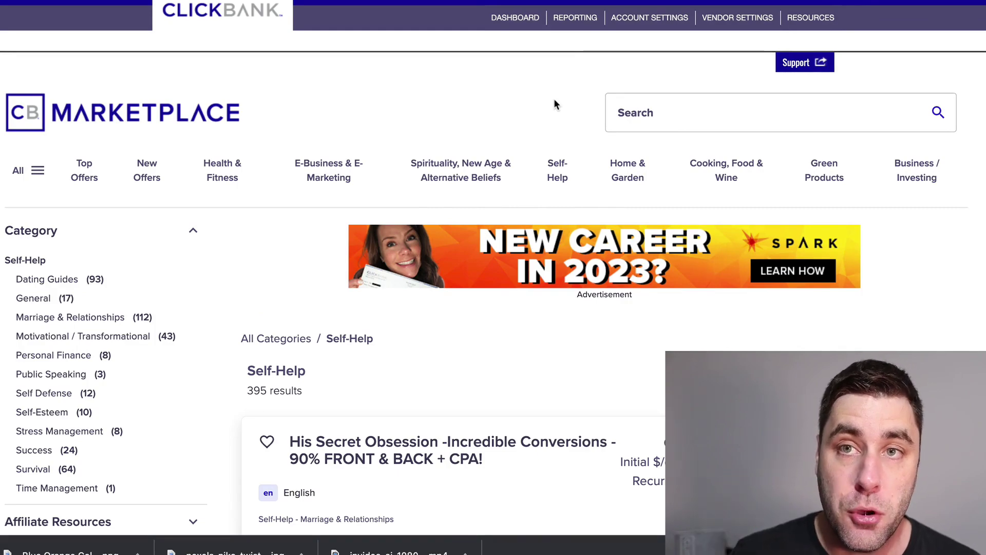
pyautogui.scroll(-5, 419, 203)
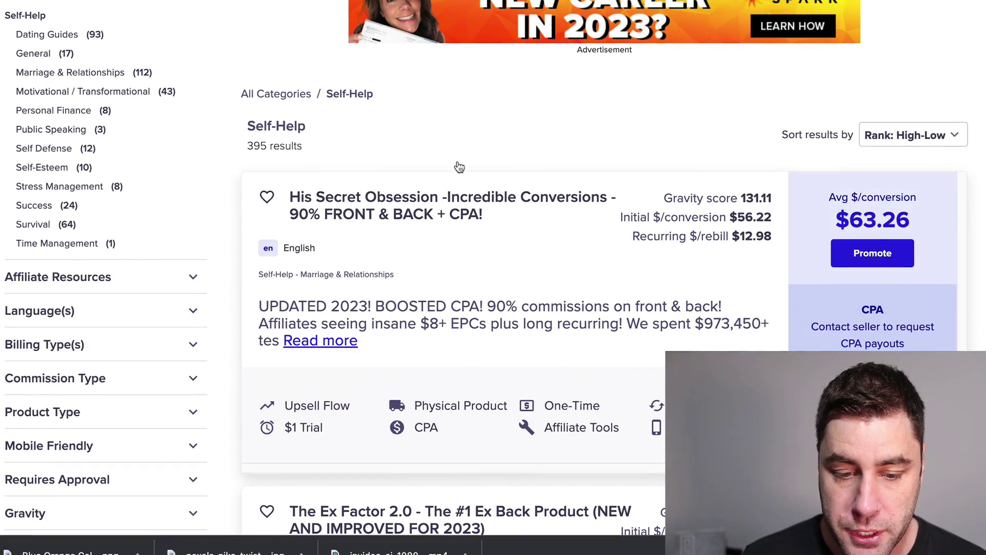
pyautogui.scroll(-3, 501, 156)
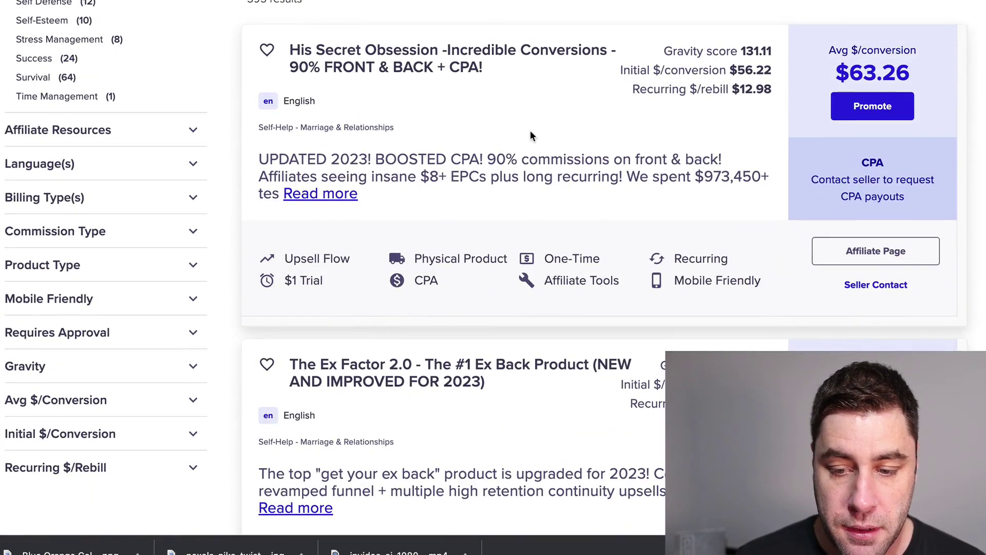
pyautogui.scroll(-1, 496, 135)
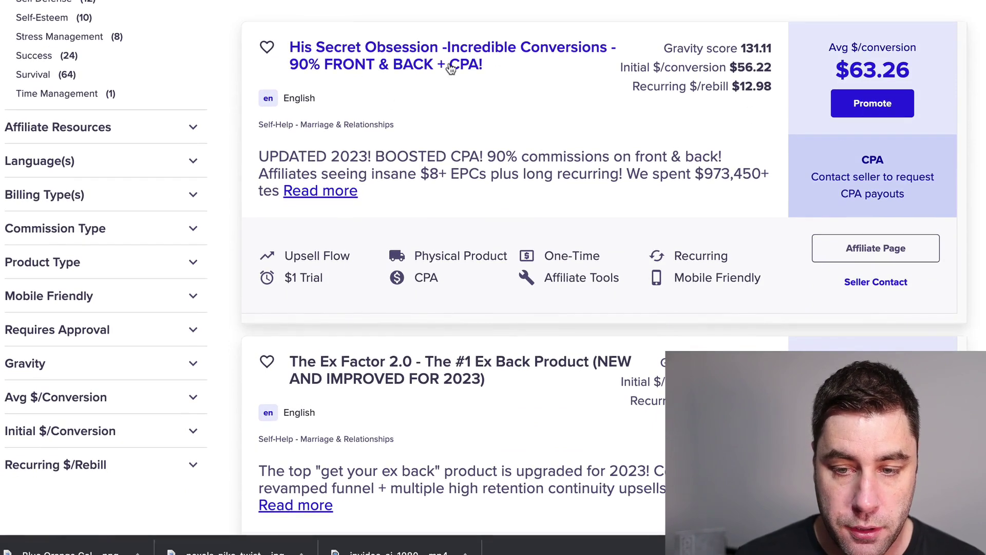
# - Open the affiliate promotion options for the "His Secret Obsession" offer
pyautogui.click(873, 104)
pyautogui.click(334, 260)
pyautogui.click(454, 377)
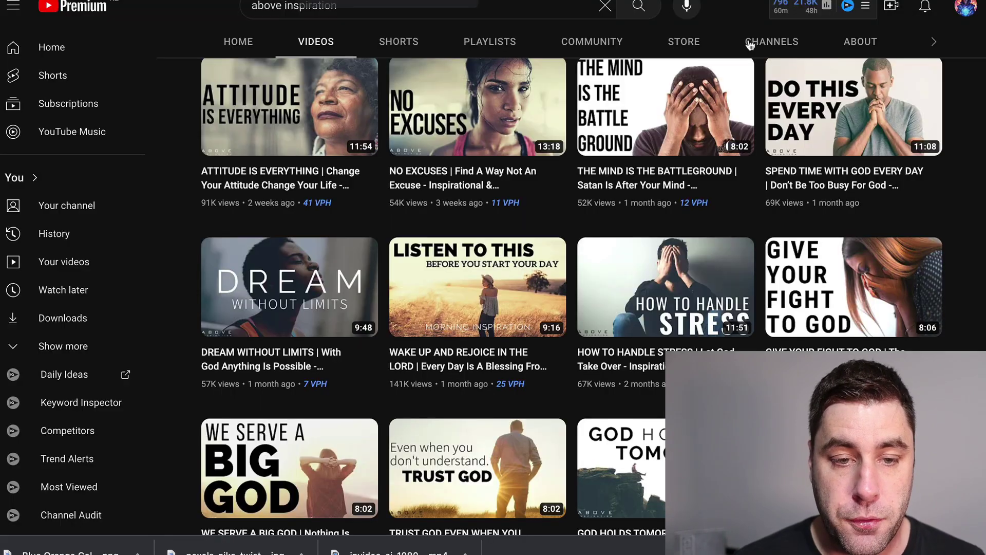
# - Switch to YouTube and upload the downloaded invideo-ai-1080 mp4 as a new video
pyautogui.click(359, 1)
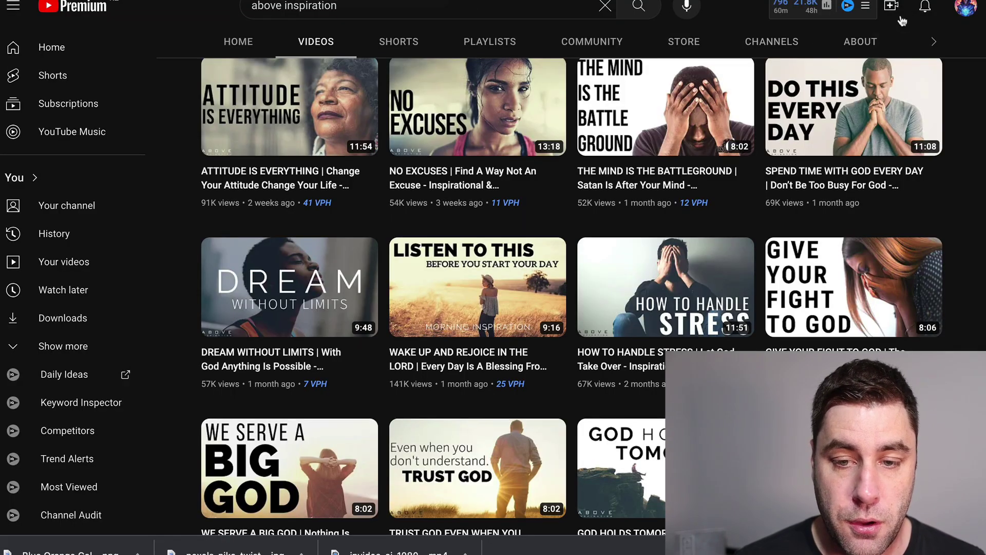
pyautogui.click(894, 11)
pyautogui.click(919, 38)
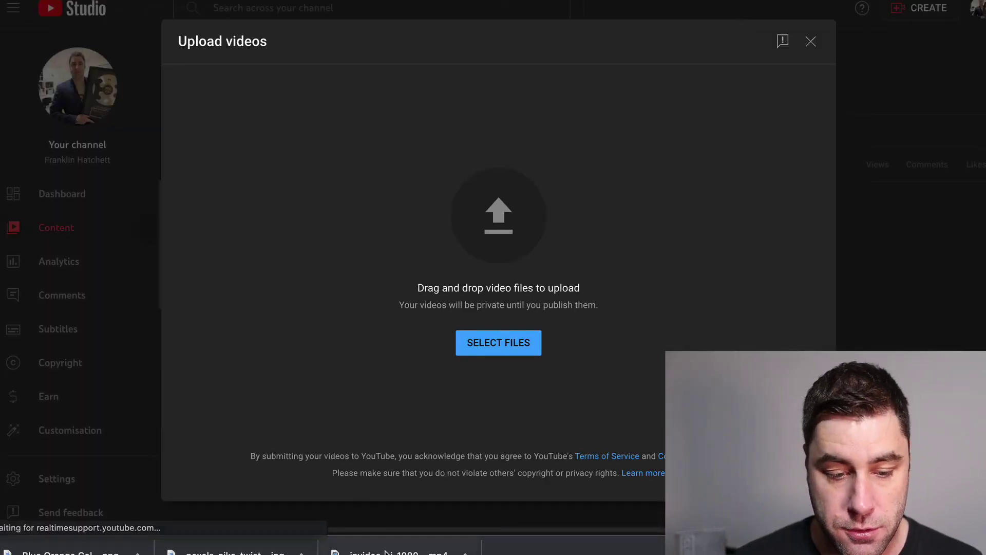
pyautogui.moveTo(387, 552); pyautogui.dragTo(393, 52)
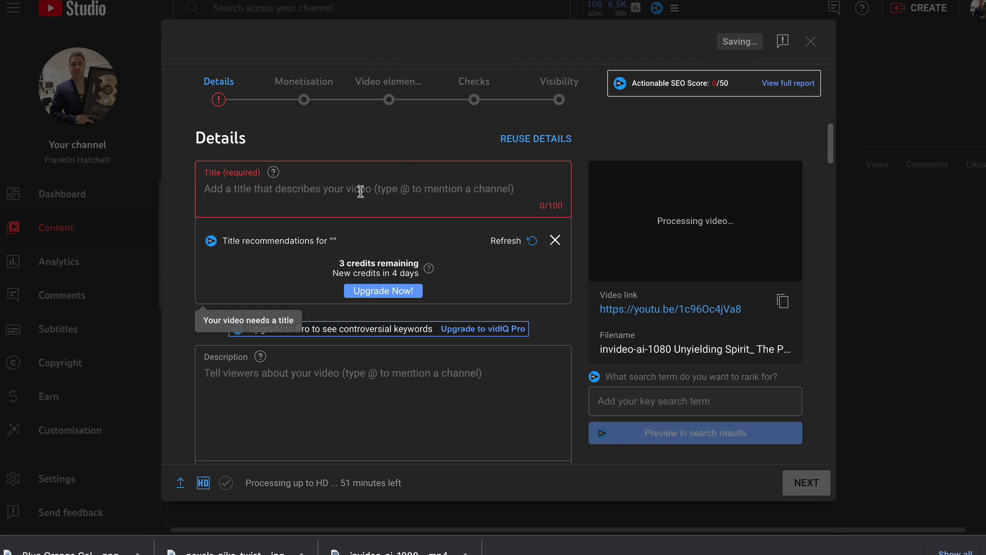
# - Enter "Motivational video about not giving up" as the video title and generate vidIQ title recommendations for it
pyautogui.write('Motivational video a')
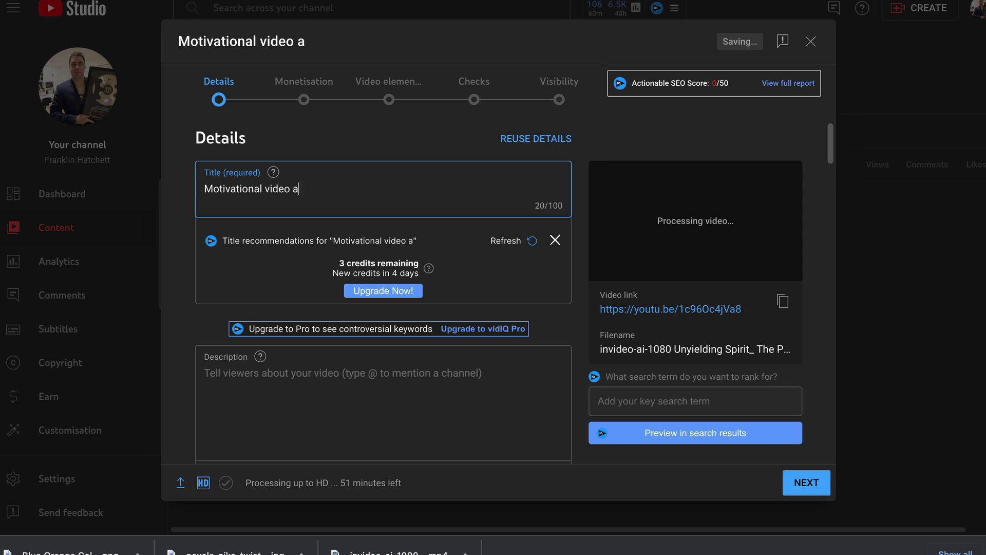
pyautogui.write('bout not givin')
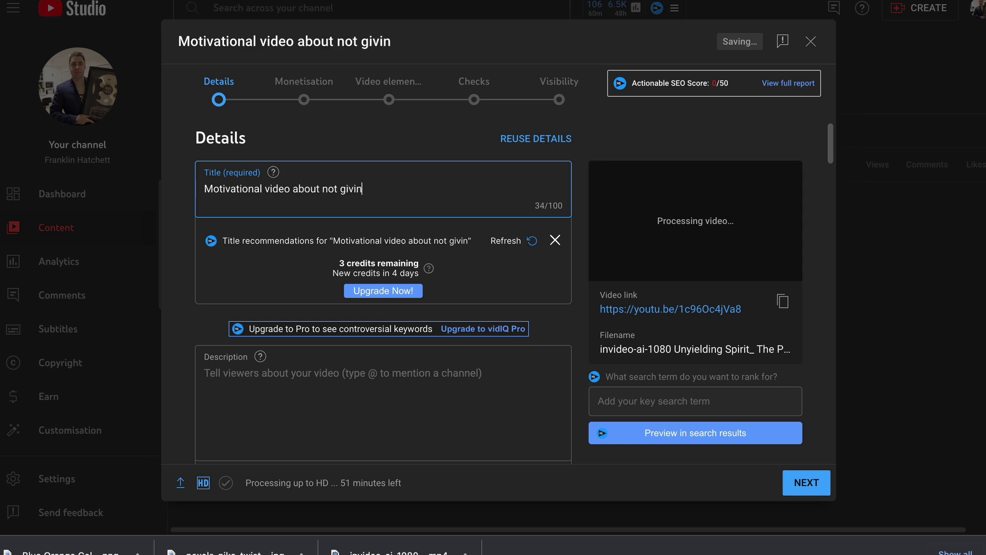
pyautogui.write('g up')
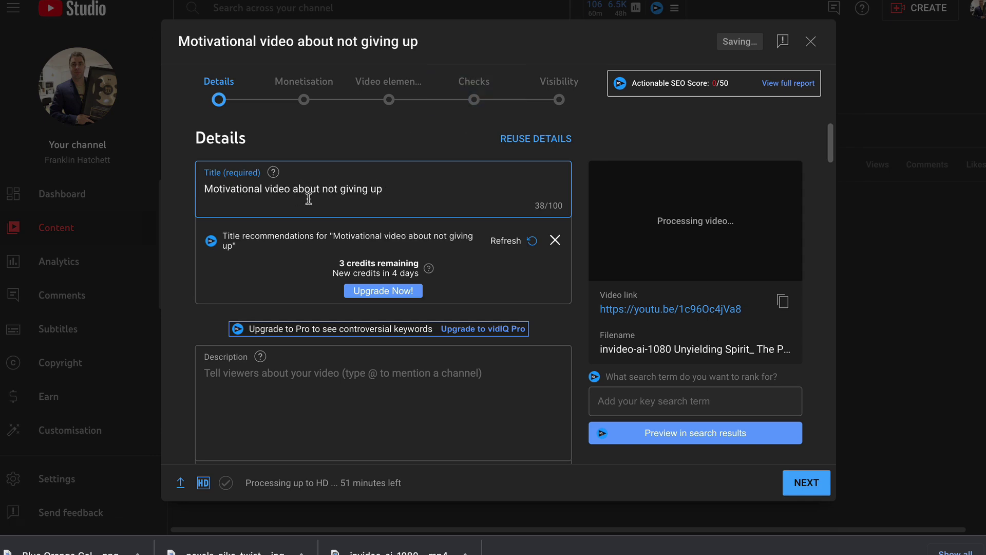
pyautogui.click(521, 242)
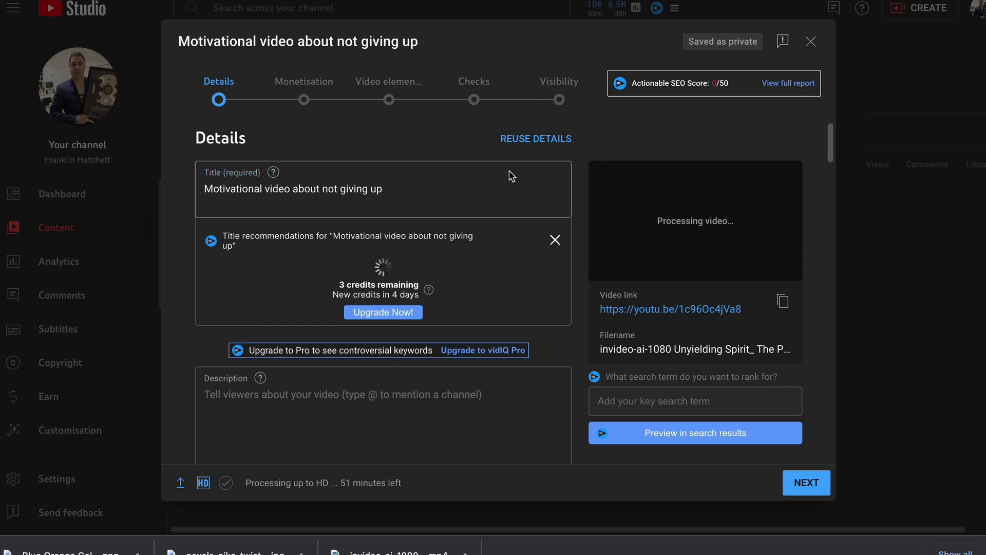
pyautogui.scroll(-4, 429, 223)
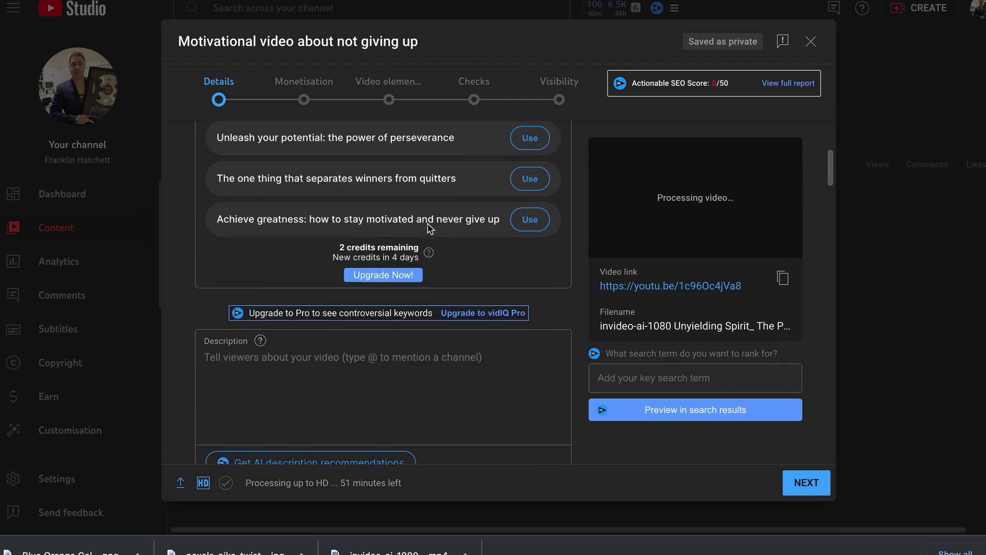
# - Generate an AI description for the video from the keywords "motivation, dont give up, fitness"
pyautogui.click(307, 457)
pyautogui.scroll(-3, 298, 393)
pyautogui.click(241, 345)
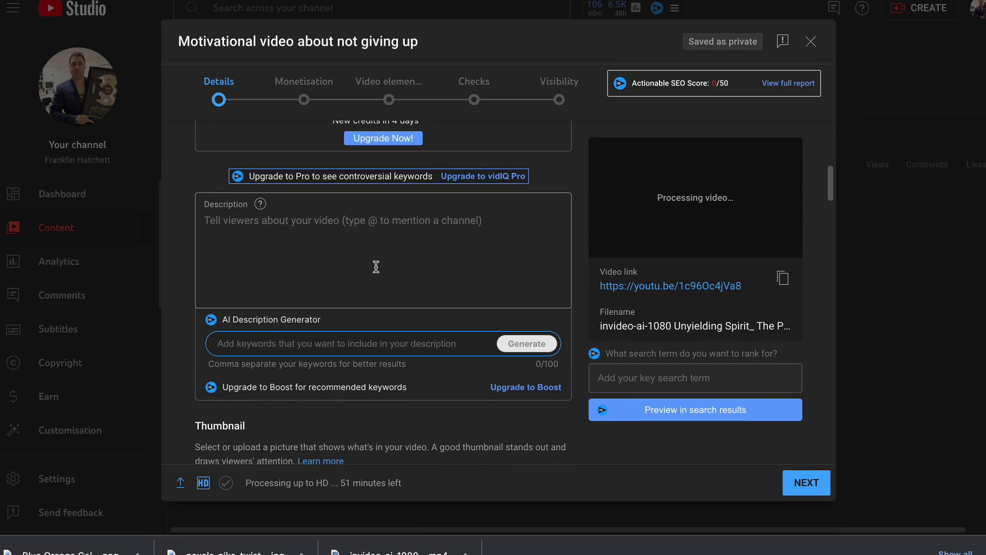
pyautogui.write('mo')
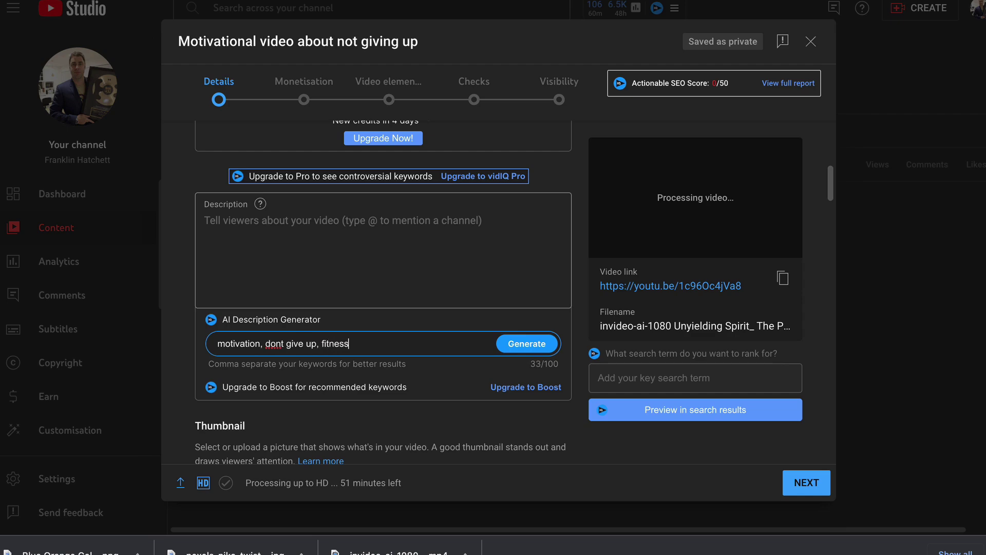
pyautogui.click(508, 344)
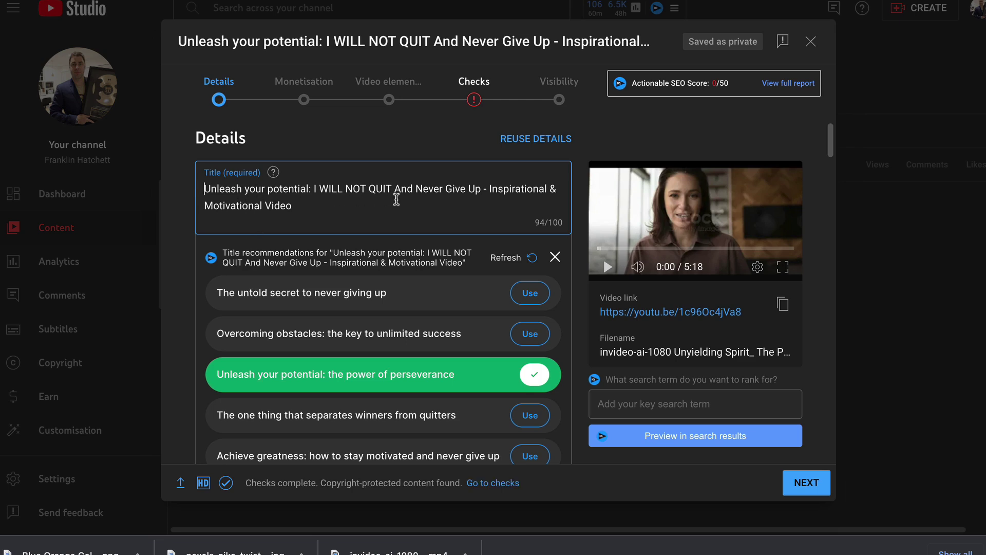
# - Review the "Inspirational & Motivational Video" part of the title and insert the AI-generated text into the video description
pyautogui.moveTo(493, 188); pyautogui.dragTo(558, 201)
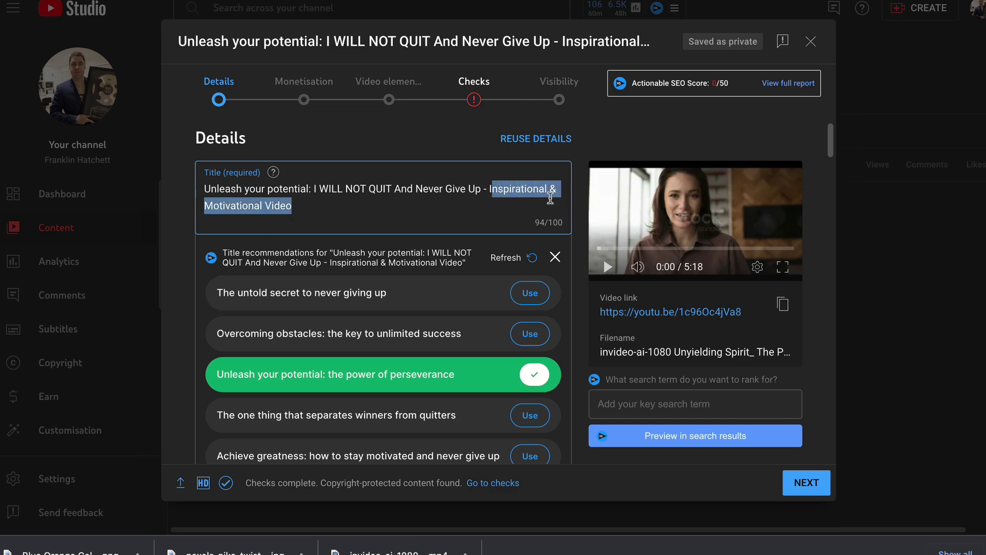
pyautogui.scroll(-5, 383, 235)
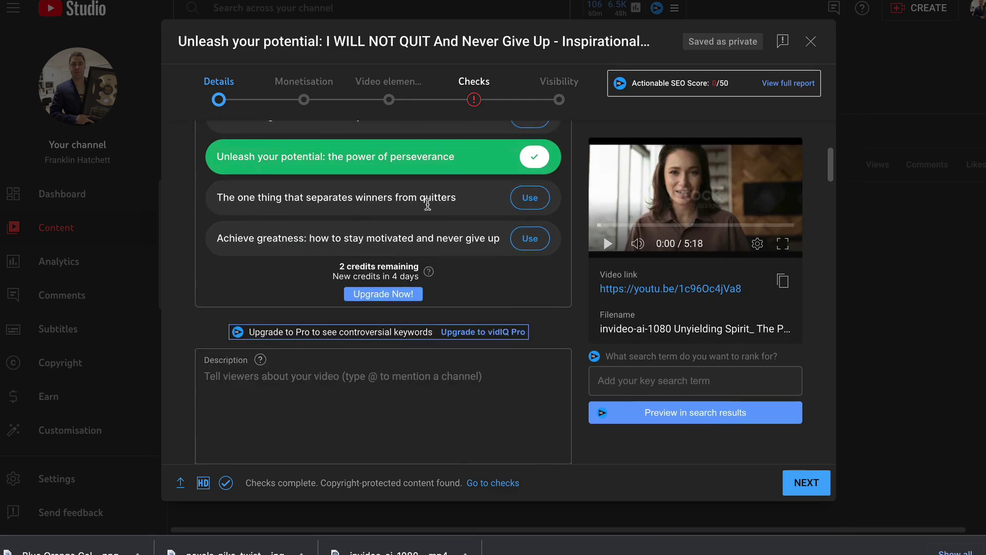
pyautogui.scroll(-5, 380, 236)
pyautogui.scroll(-3, 361, 303)
pyautogui.click(531, 354)
pyautogui.scroll(2, 347, 293)
# - Add the recommended tags "motivational", "motivational video" and "motivational speech" to the video
pyautogui.scroll(-7, 352, 329)
pyautogui.scroll(-15, 355, 317)
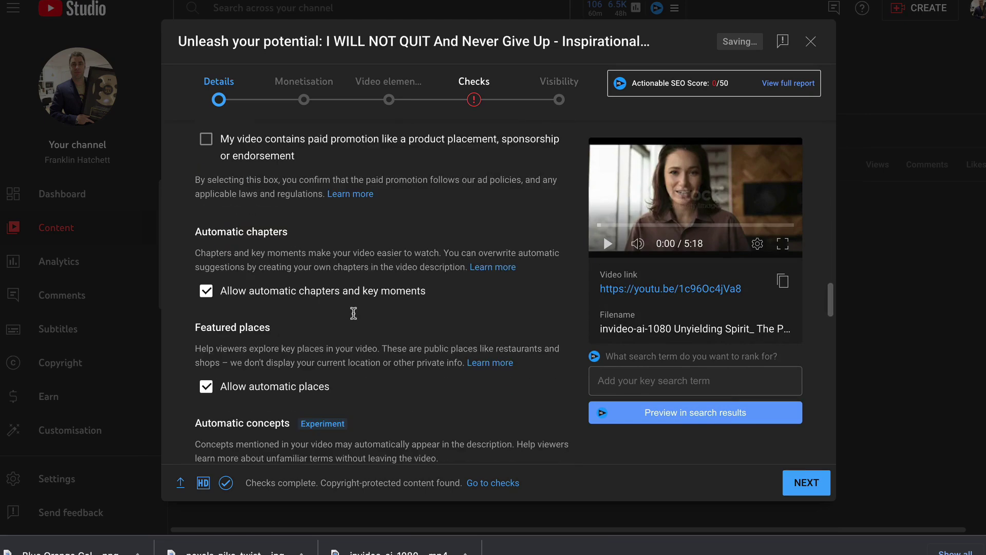
pyautogui.scroll(-9, 353, 313)
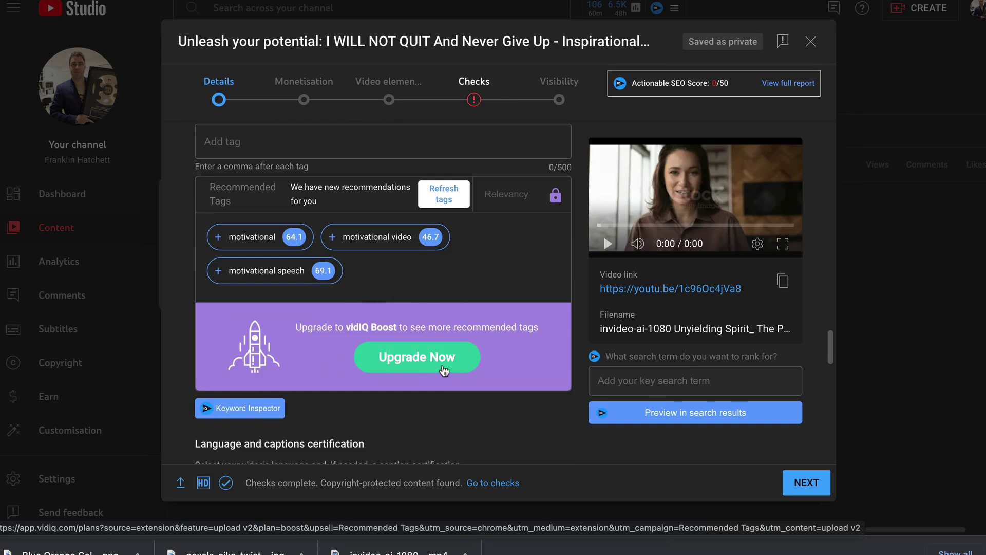
pyautogui.click(220, 238)
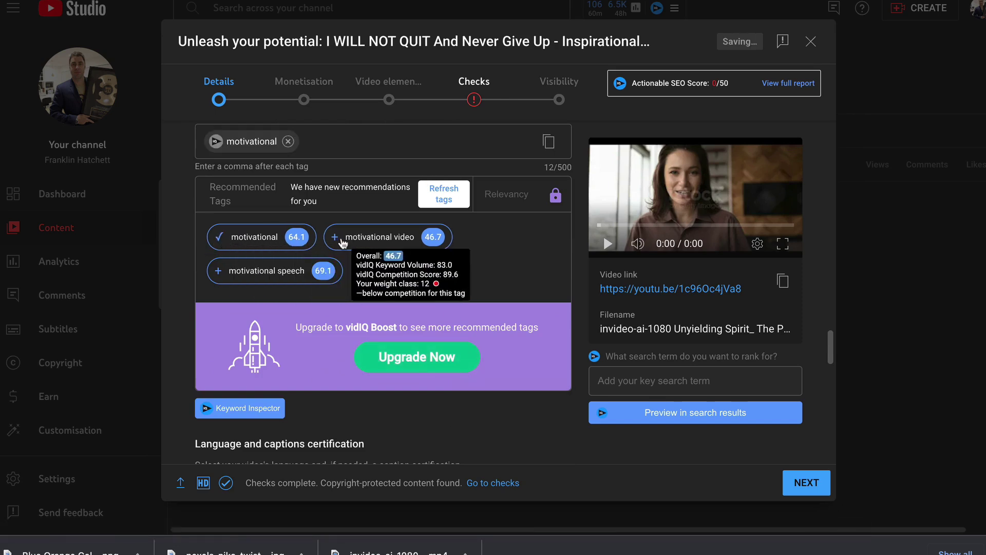
pyautogui.click(360, 237)
pyautogui.click(280, 271)
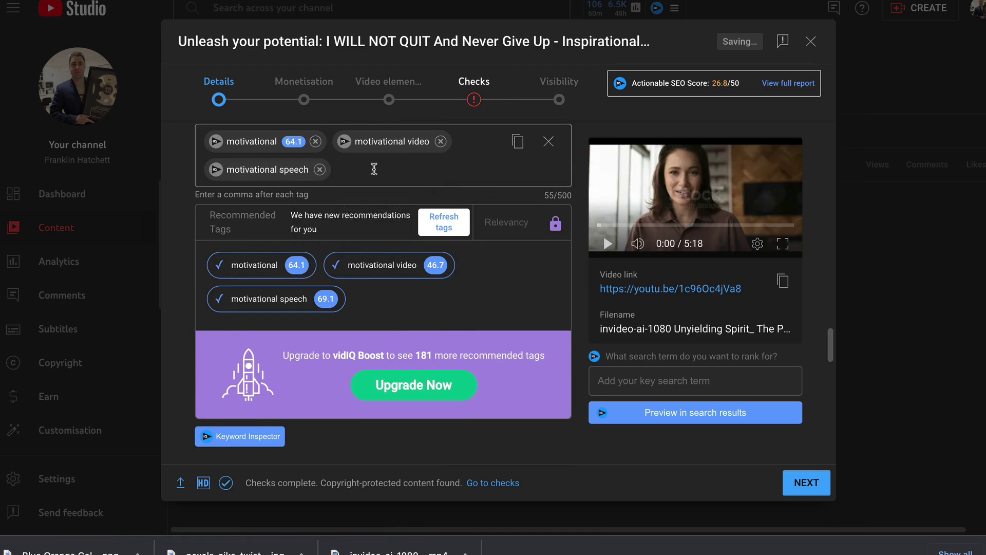
# - Set the "DON'T GIVE UP!" runner image as the video's custom thumbnail
pyautogui.scroll(15, 374, 169)
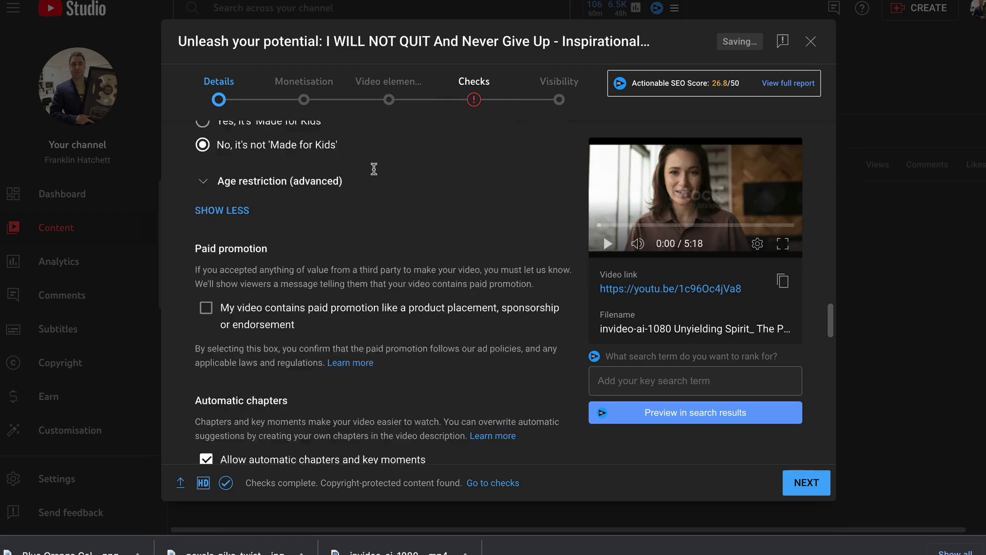
pyautogui.scroll(-4, 719, 175)
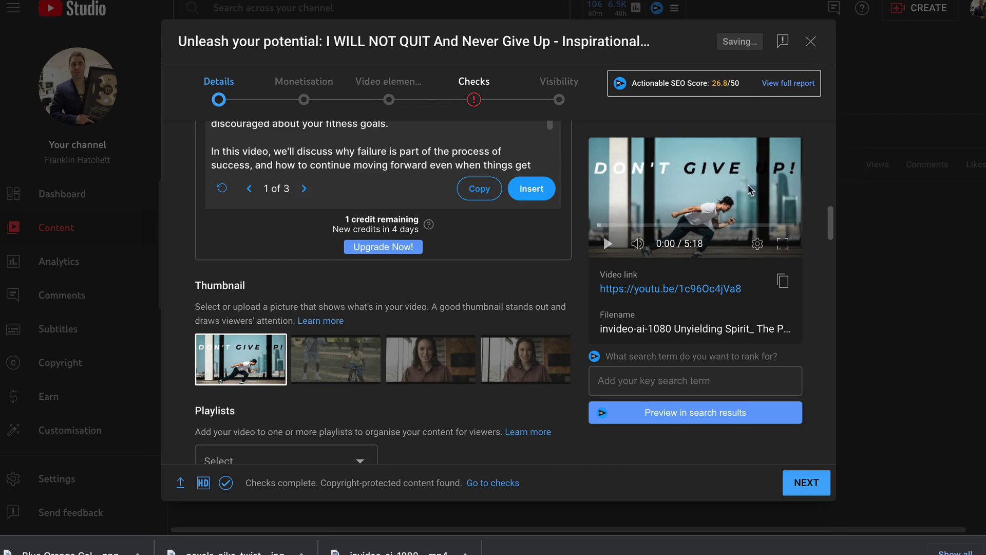
pyautogui.scroll(-2, 529, 317)
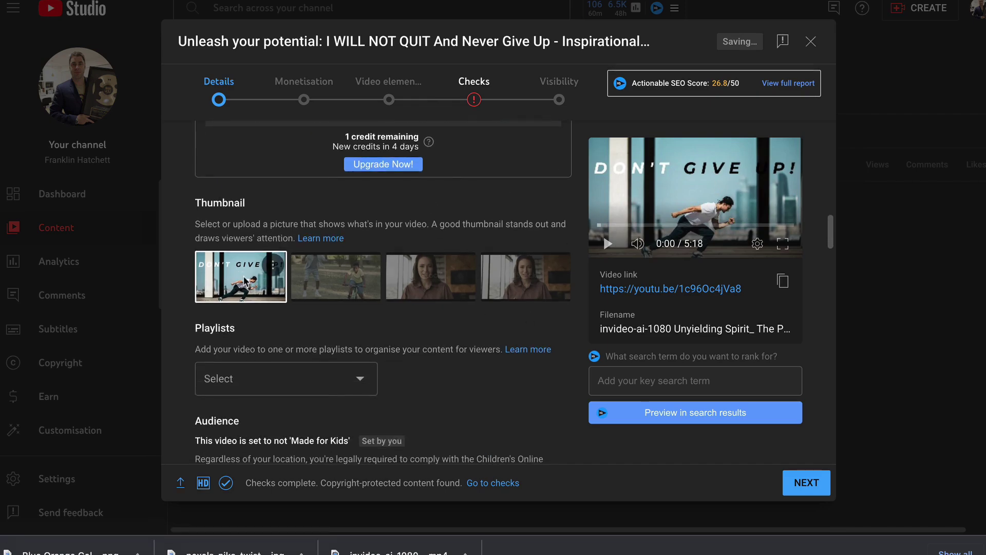
# - Switch to ClickBank and copy the encrypted HopLink for the affiliate product
pyautogui.scroll(-5, 476, 251)
pyautogui.scroll(-10, 477, 250)
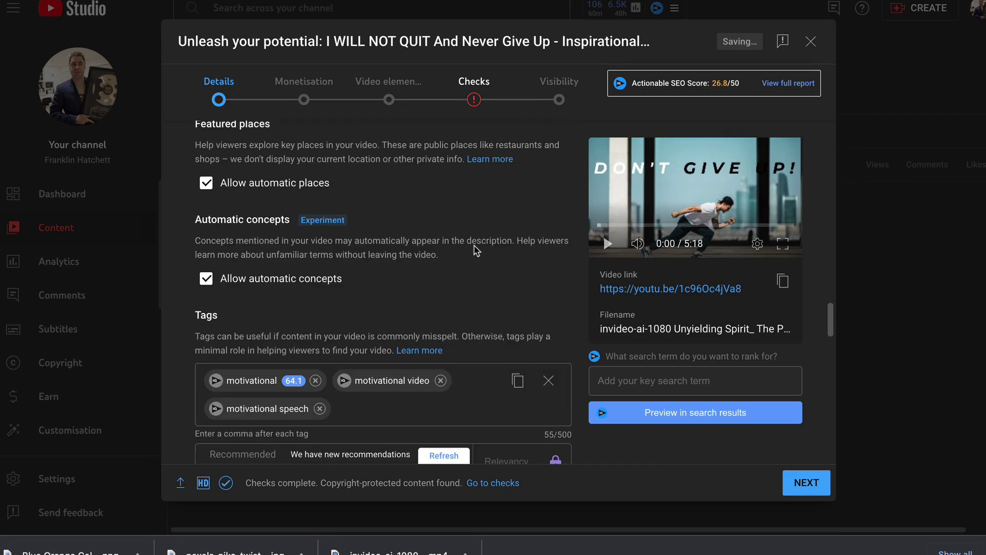
pyautogui.scroll(-6, 477, 251)
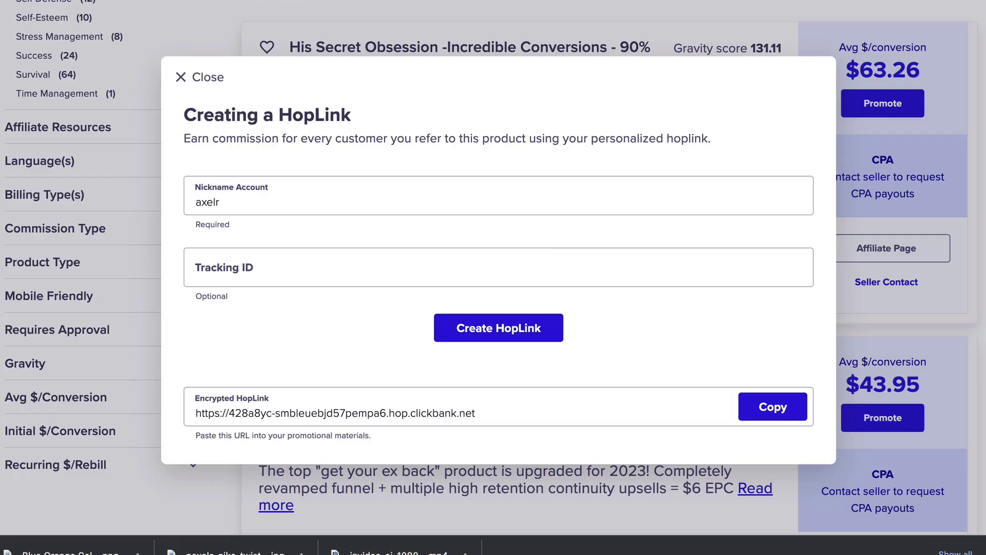
pyautogui.moveTo(485, 411); pyautogui.dragTo(155, 412)
pyautogui.click(773, 406)
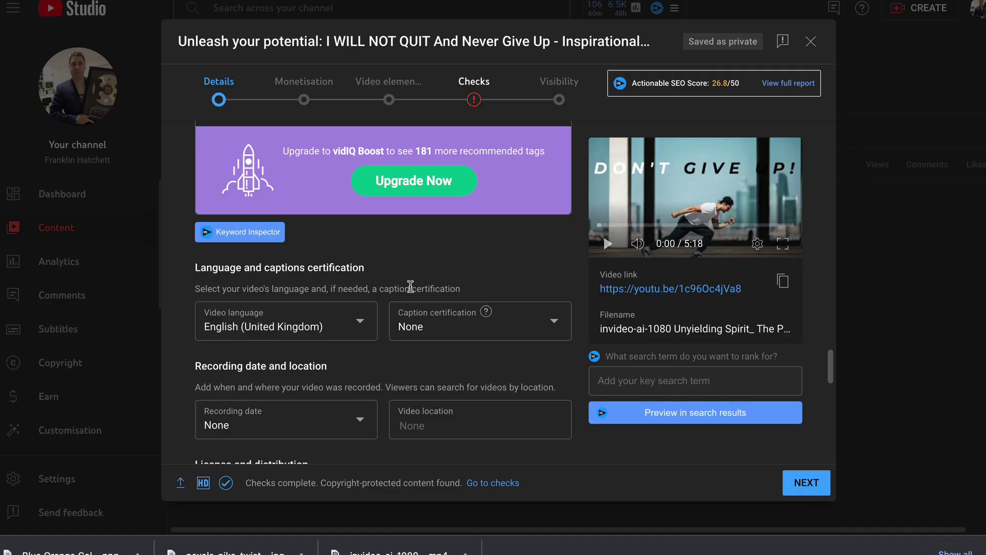
# - Paste the copied ClickBank HopLink at the end of the video description, separated from the text by a blank line
pyautogui.scroll(10, 409, 289)
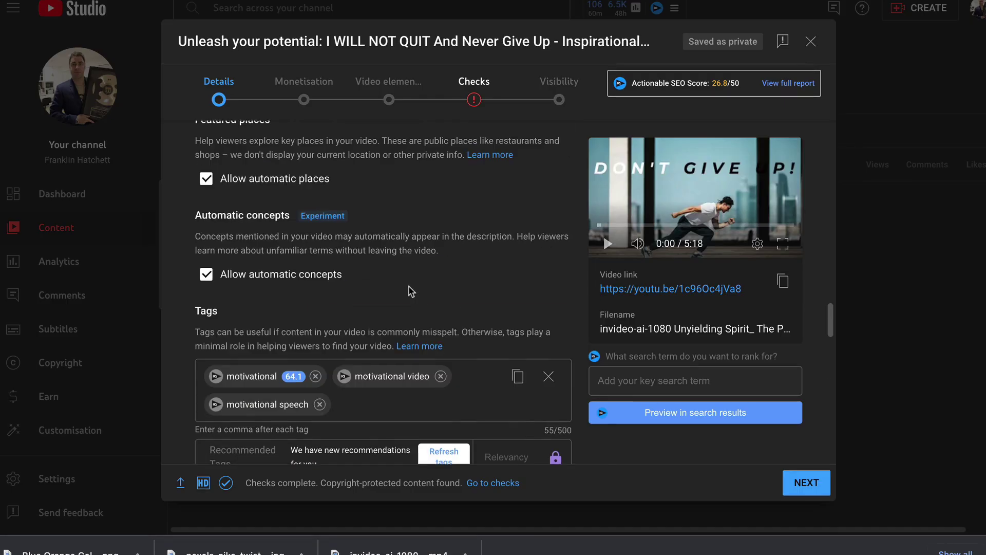
pyautogui.scroll(10, 409, 288)
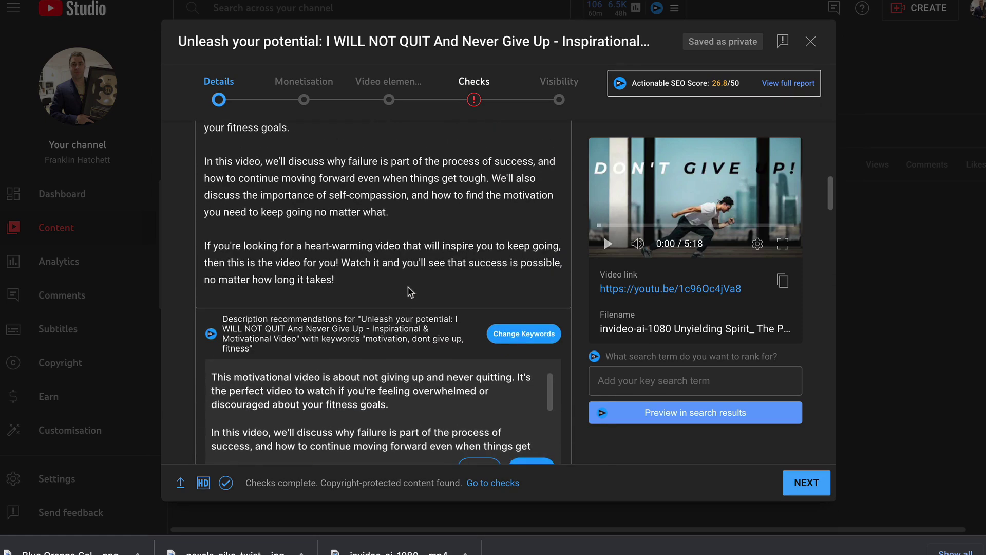
pyautogui.click(371, 272)
pyautogui.press('Return')
pyautogui.press('Return')
pyautogui.hotkey('ctrl', 'v')
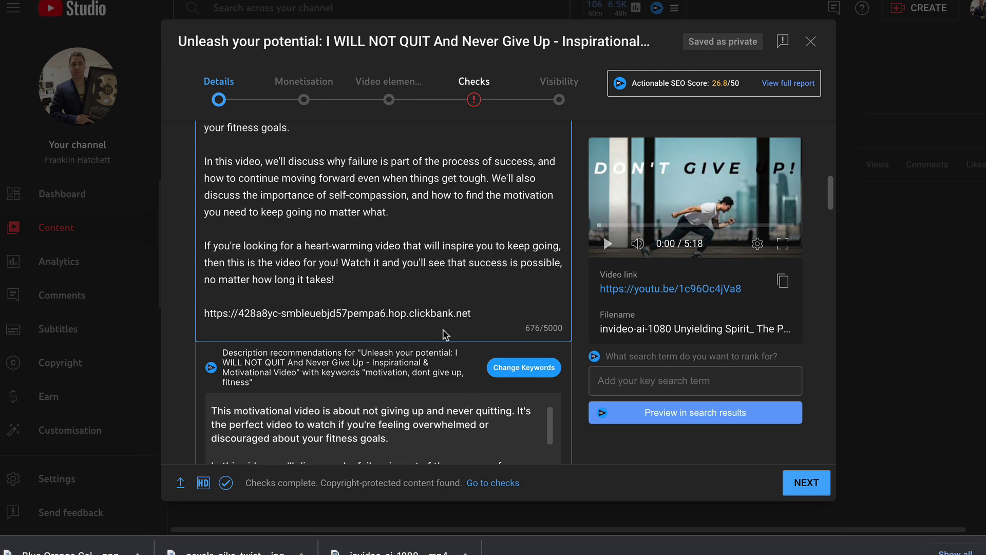
# - Look over the remaining video details down to the comment settings, and revisit the Google Docs outline and the vidIQ homepage
pyautogui.scroll(-10, 442, 352)
pyautogui.scroll(-15, 414, 339)
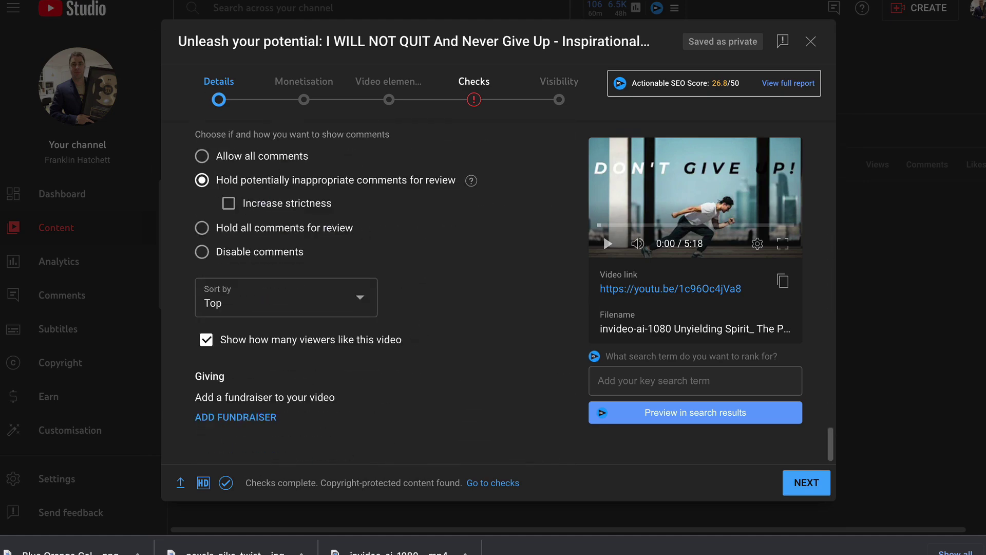
pyautogui.click(133, 1)
pyautogui.click(236, 1)
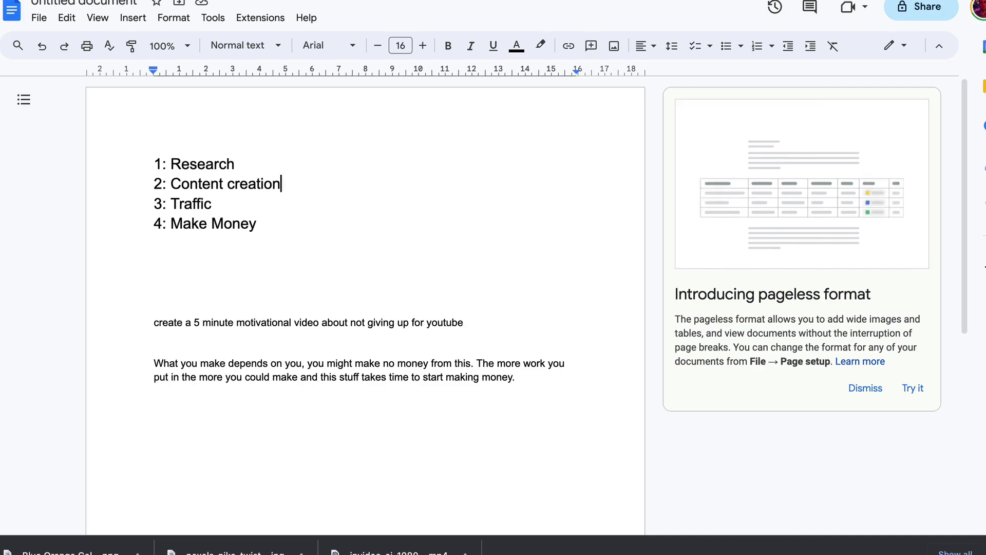
pyautogui.hotkey('ctrl', 'Tab')
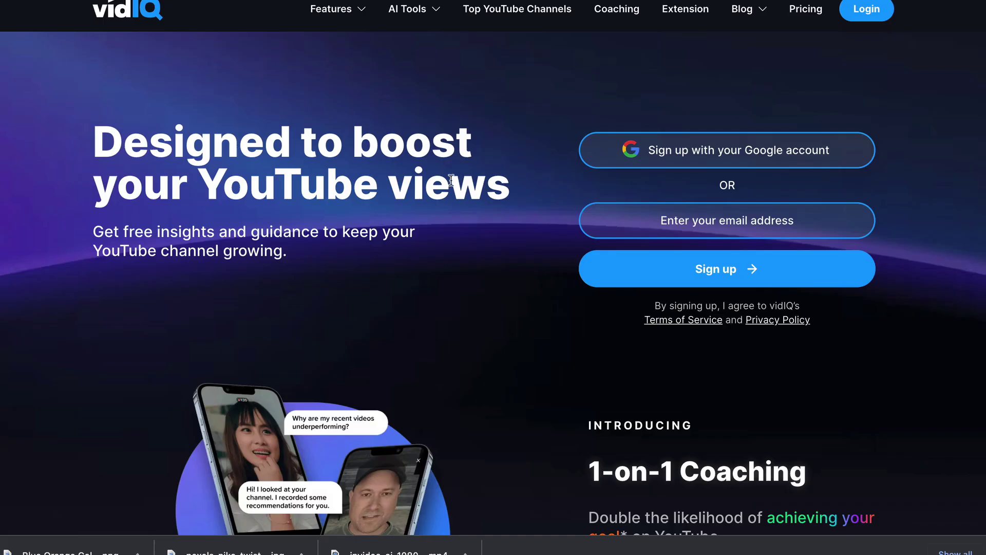